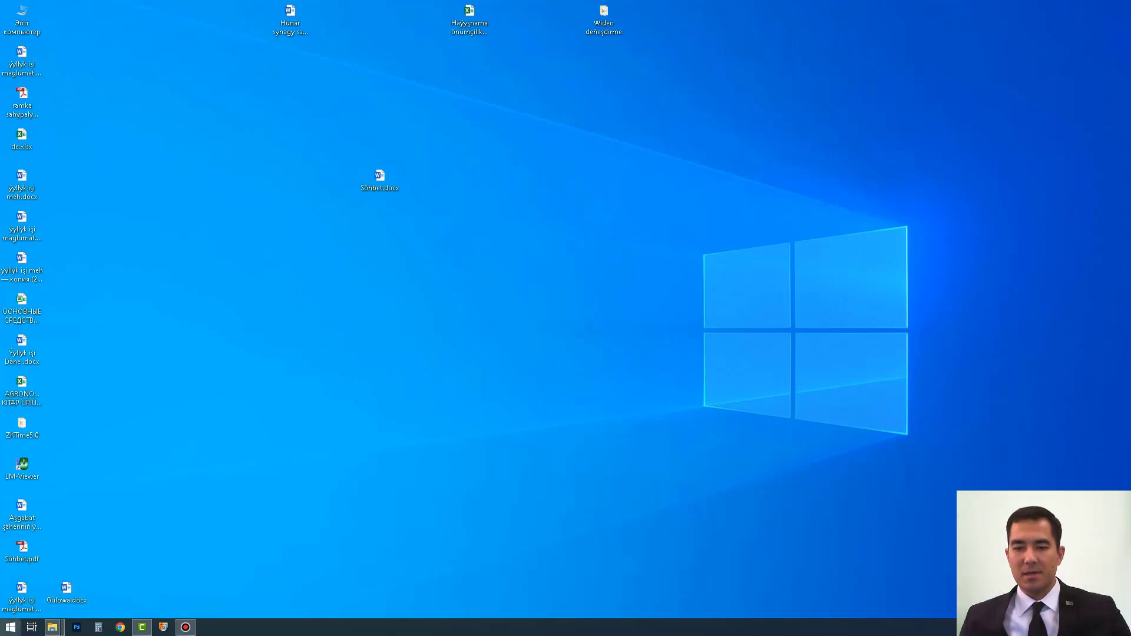
Launch Access and create a new blank database, Database12
click(11, 627)
click(40, 467)
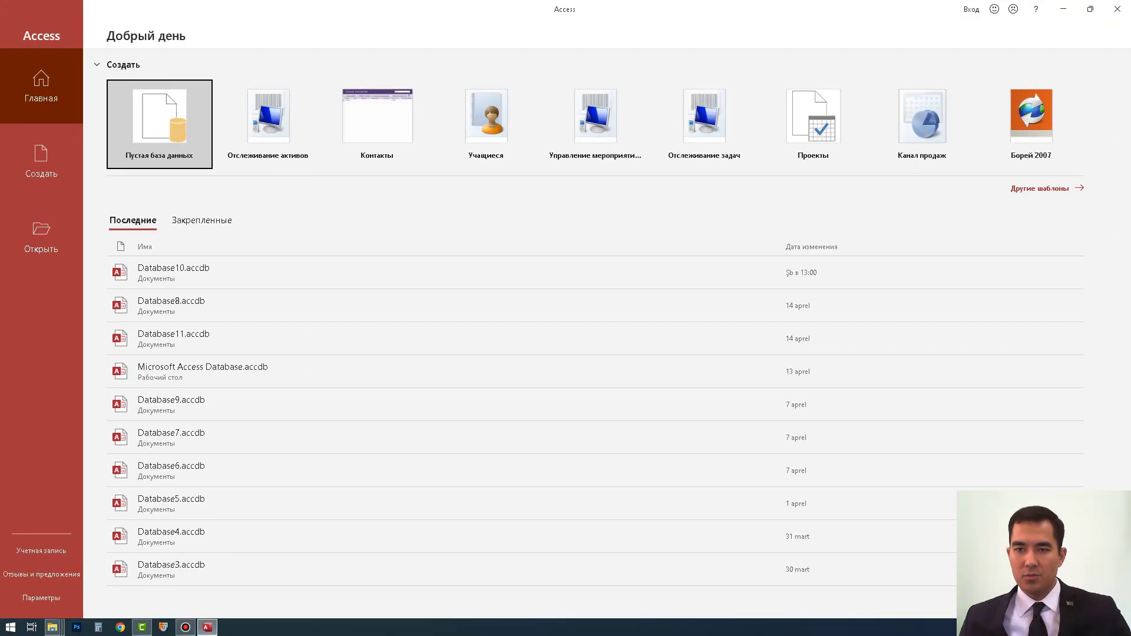
click(159, 124)
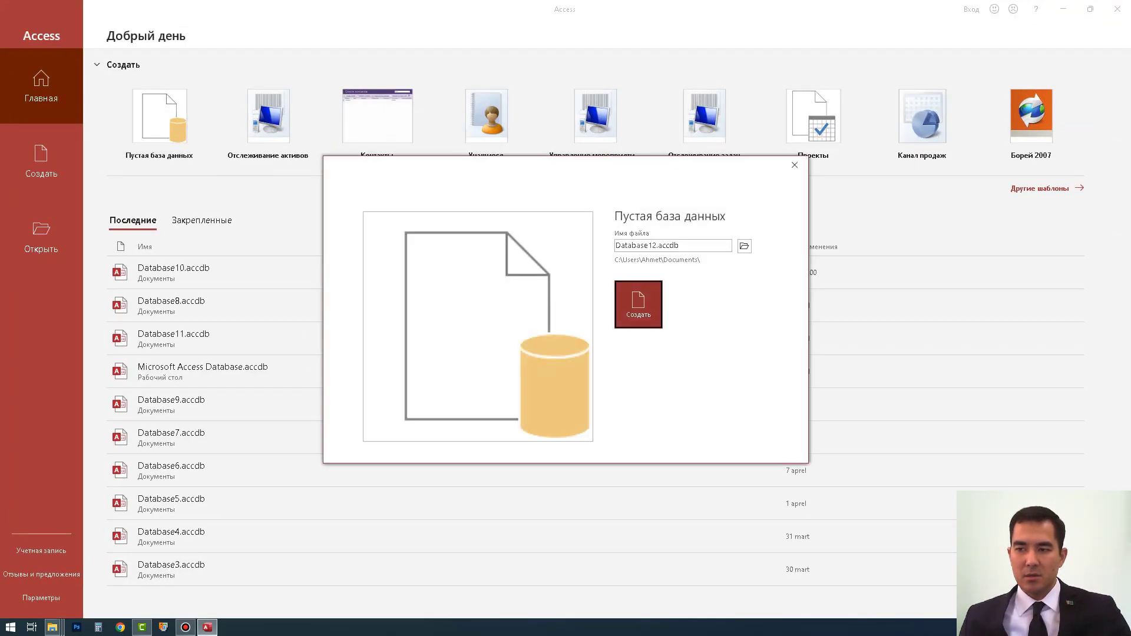
click(638, 304)
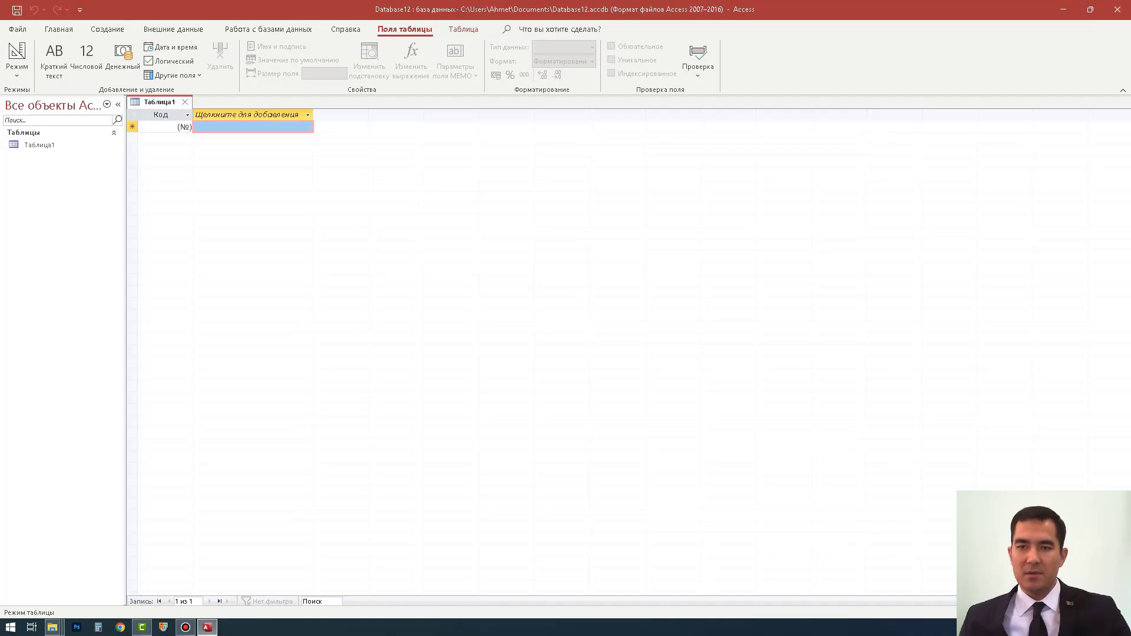
Set the Таблица1 datasheet font size to 18
click(59, 29)
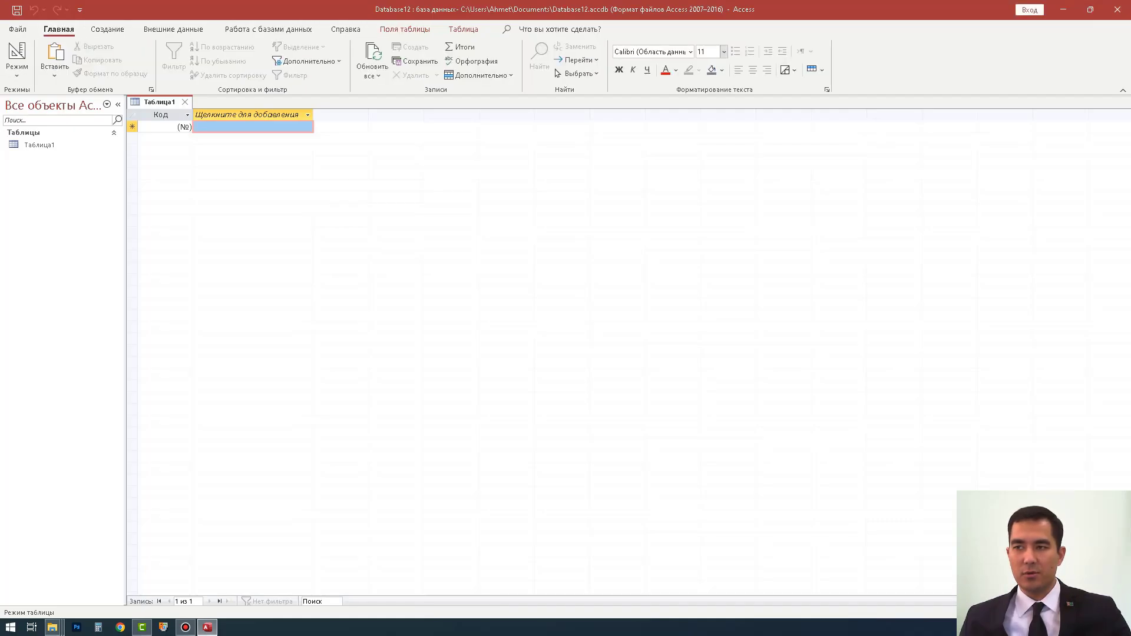
click(708, 52)
text(18)
key(Return)
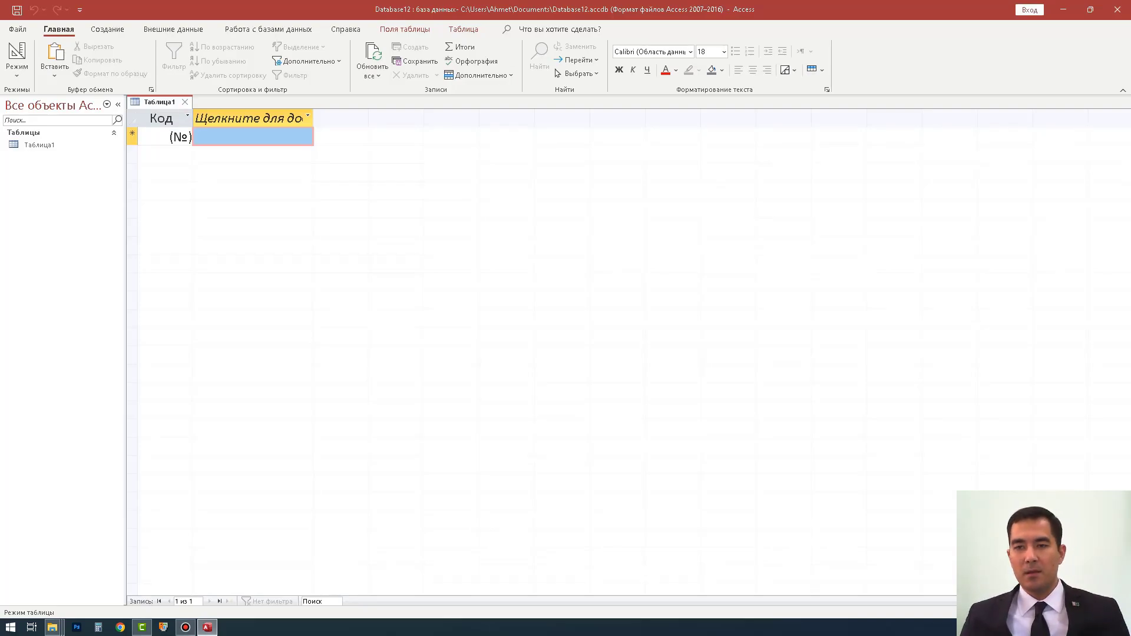
Rename the Код field to Tb and add a short text field Familiýasy
double_click(156, 118)
double_click(152, 119)
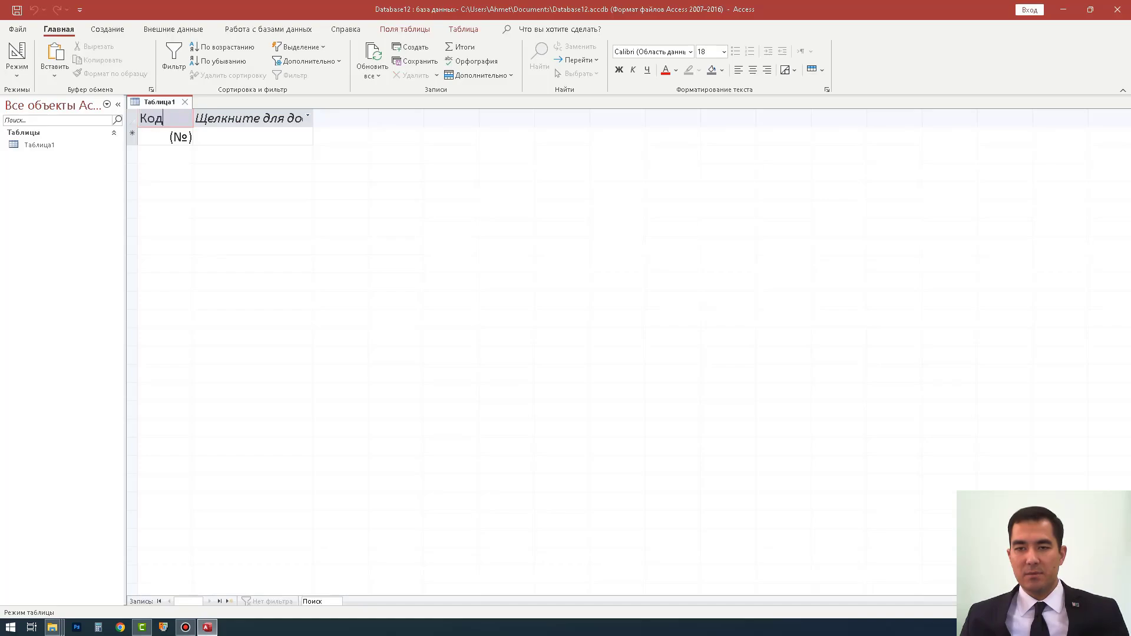
text(Tb)
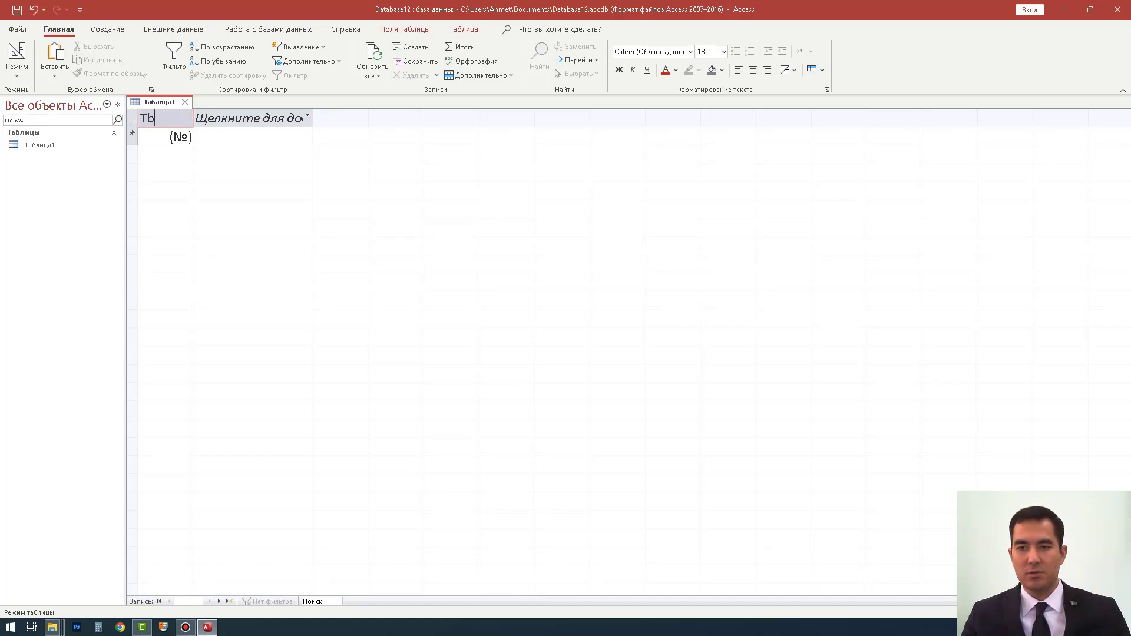
key(Return)
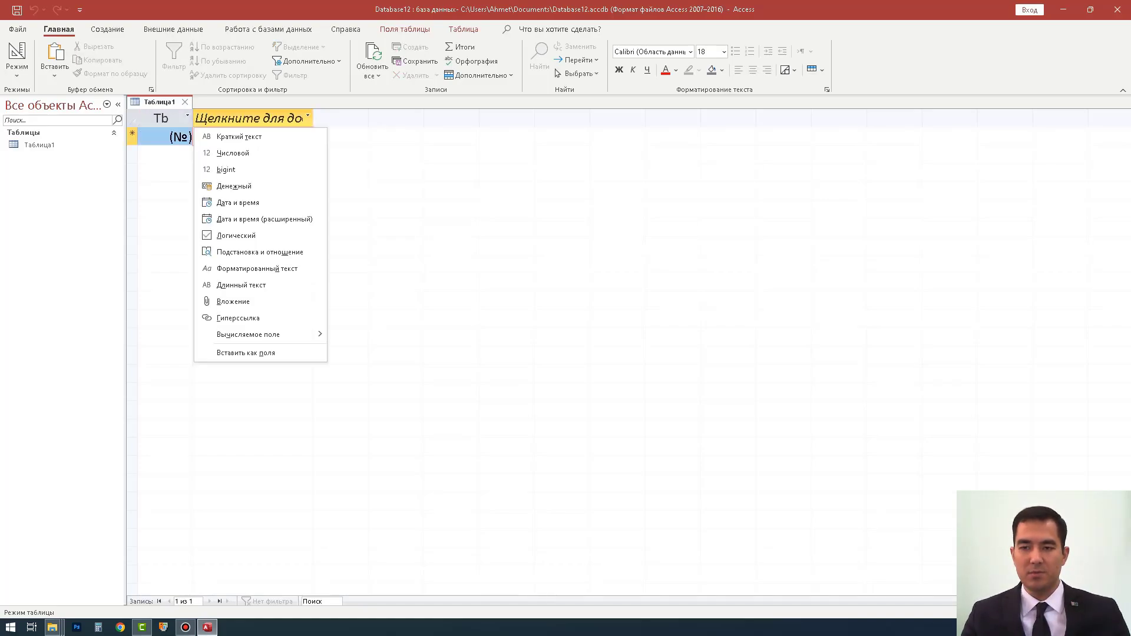
key(Down)
key(Return)
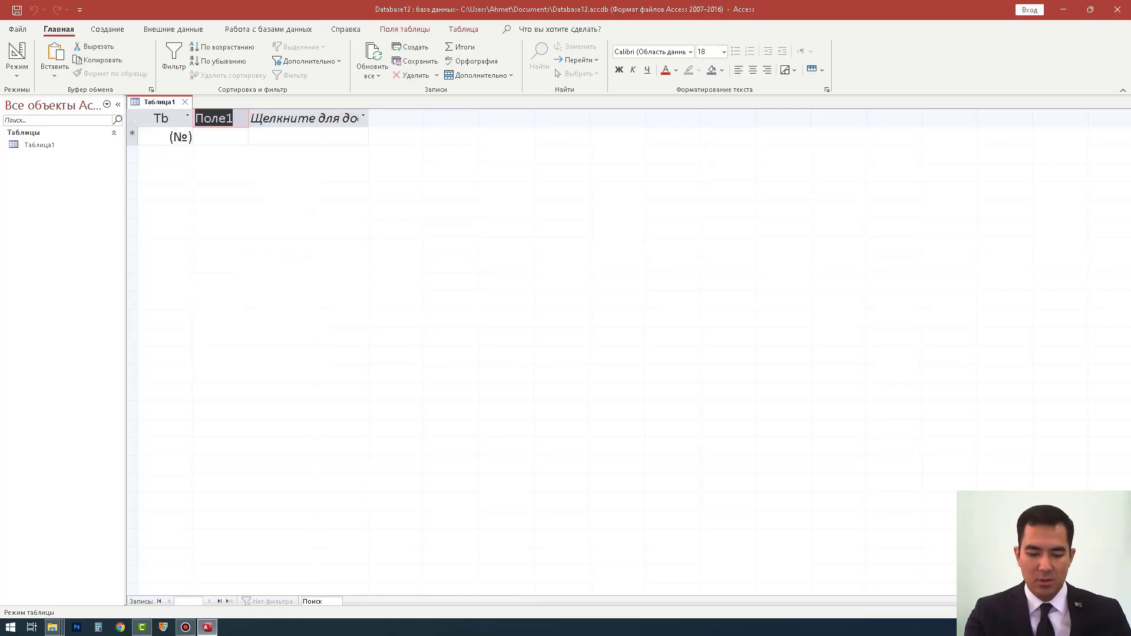
text(Famili)
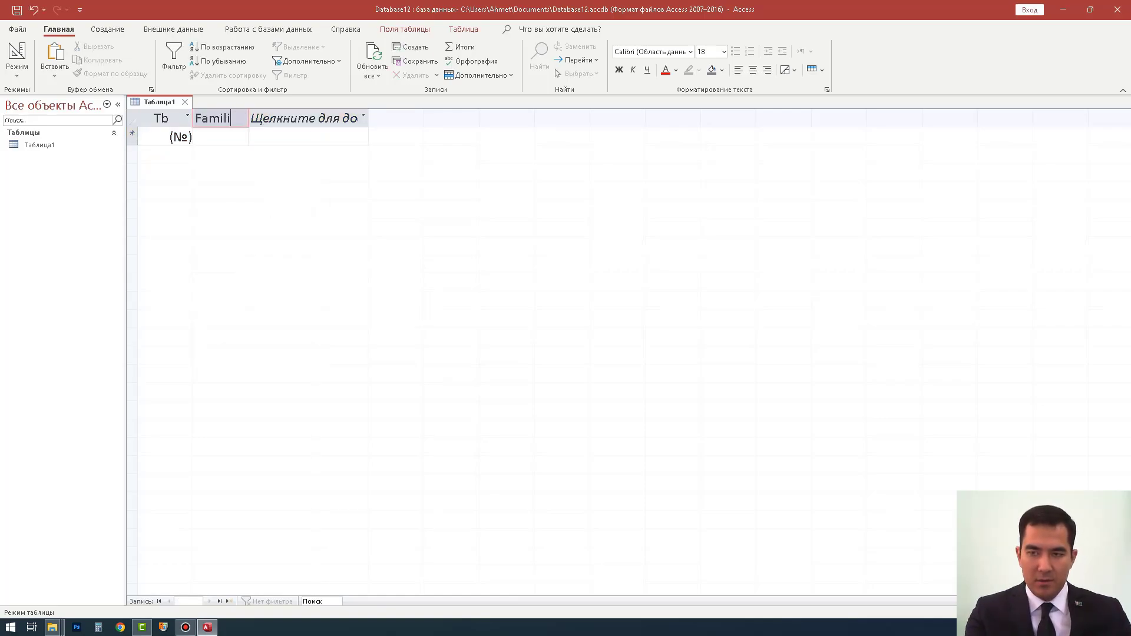
text(ýasy)
key(Return)
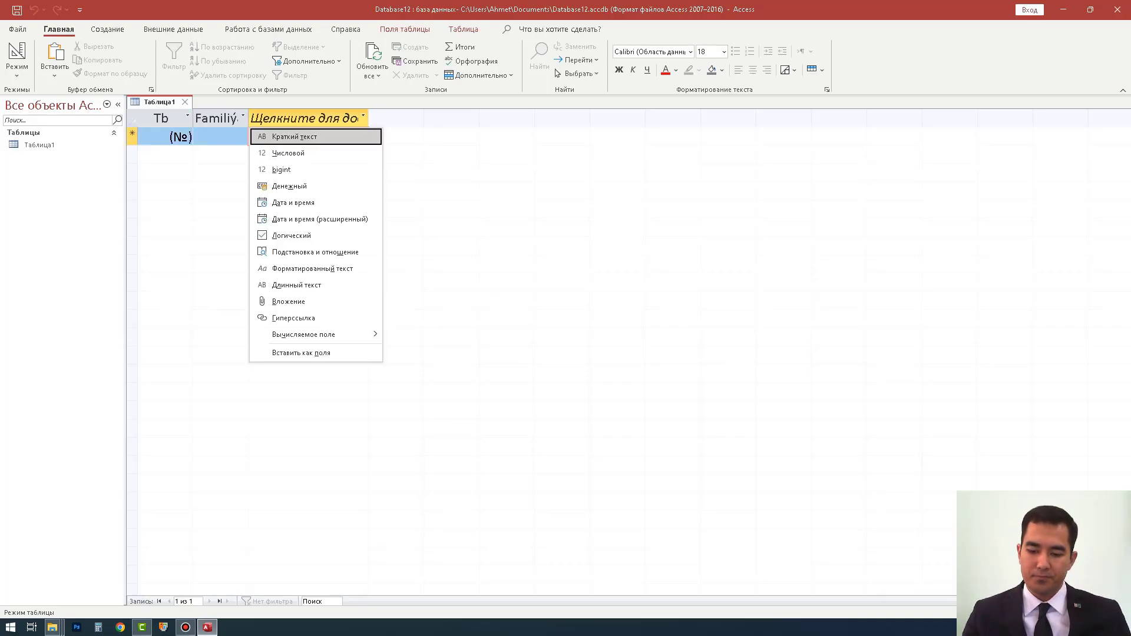
Add a short text field Okaýan hünäri and a Date/Time field Doglan sene
key(Return)
text(Oka)
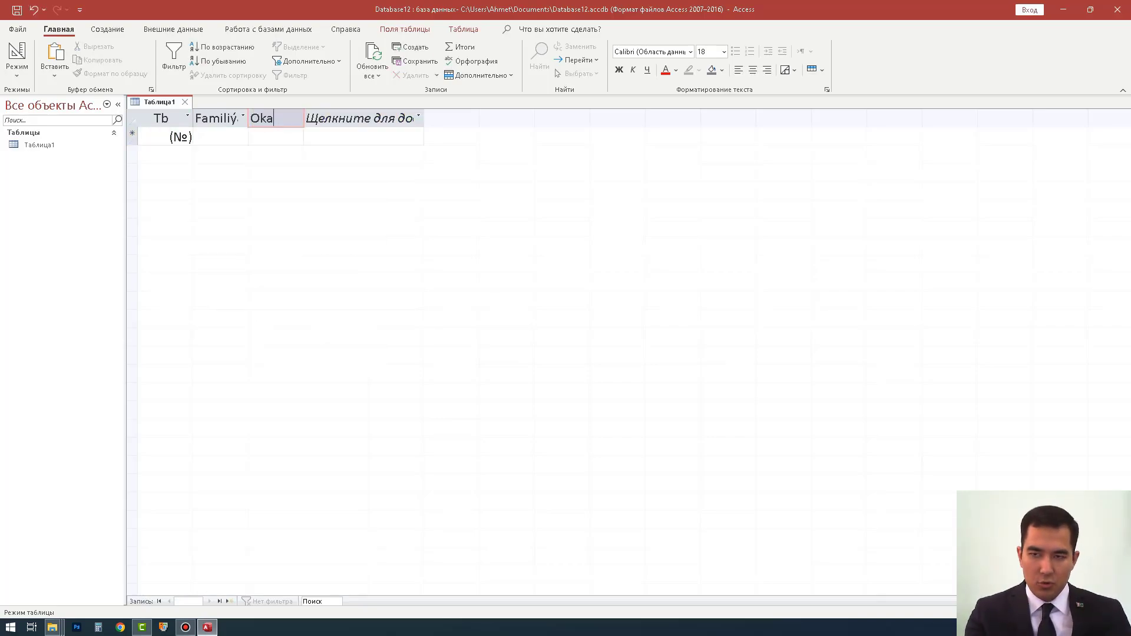
text(ýan hünäri)
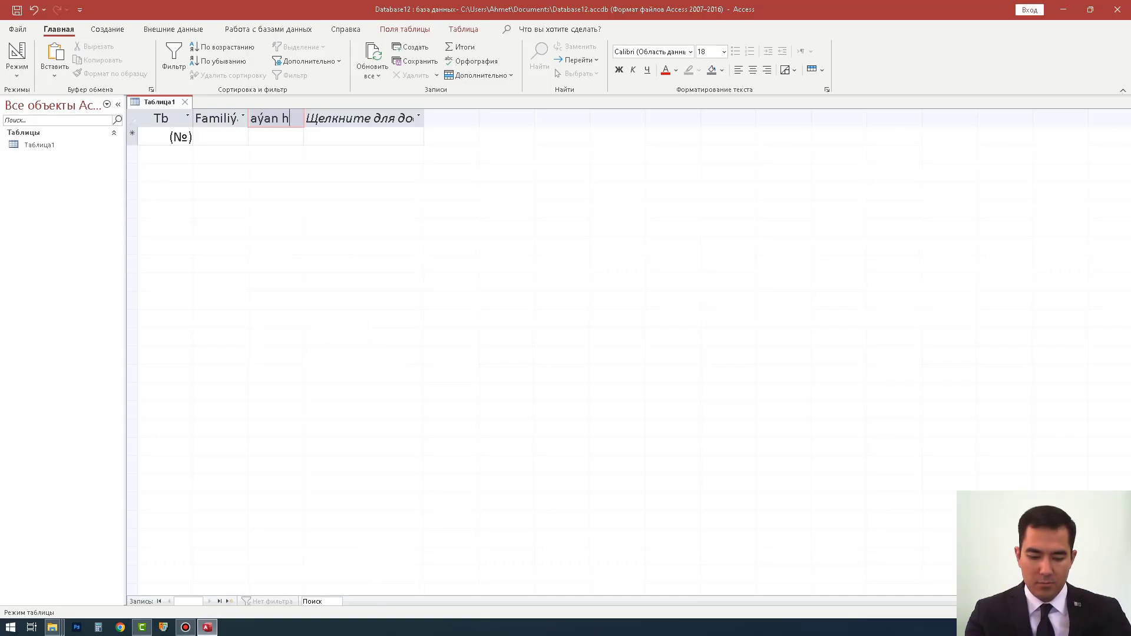
key(Return)
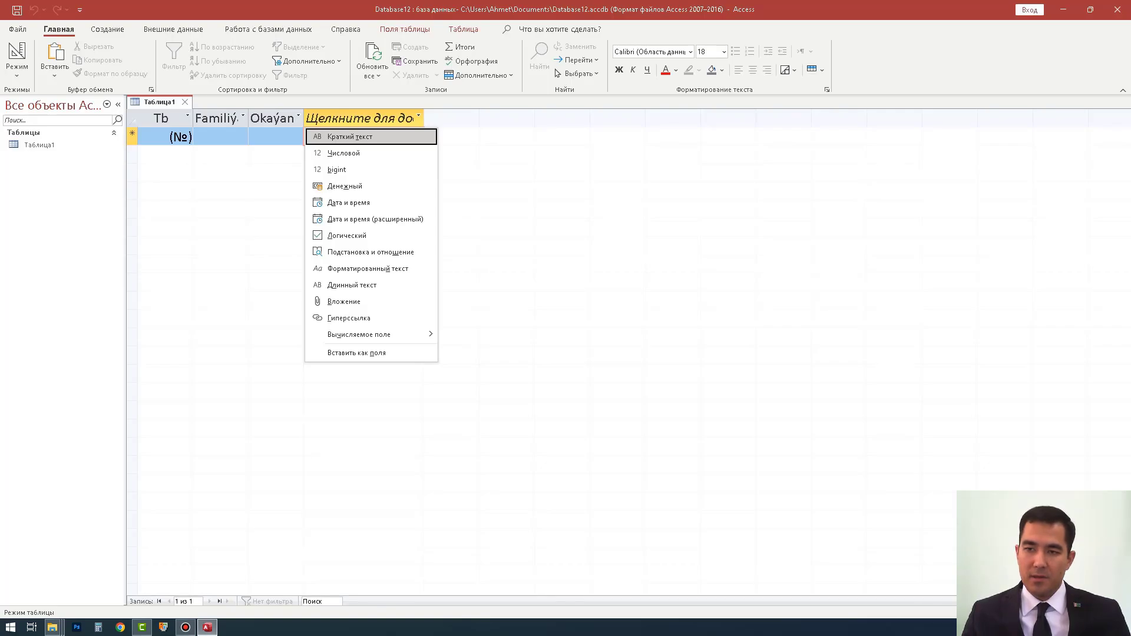
key(Down)
key(Down)
key(Down)
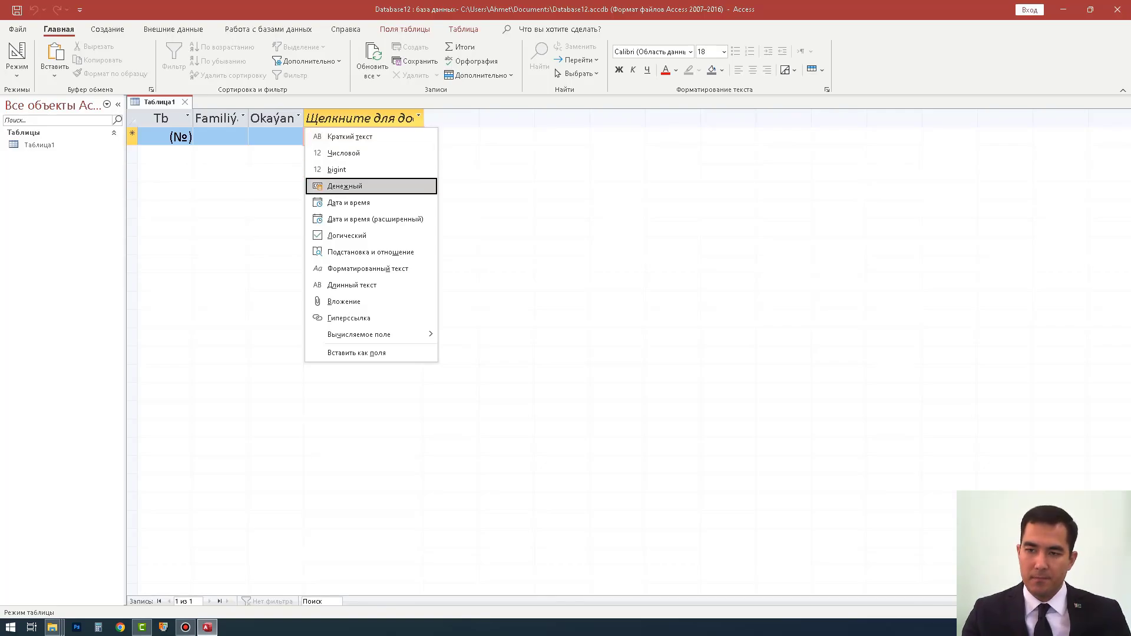
key(Down)
key(Return)
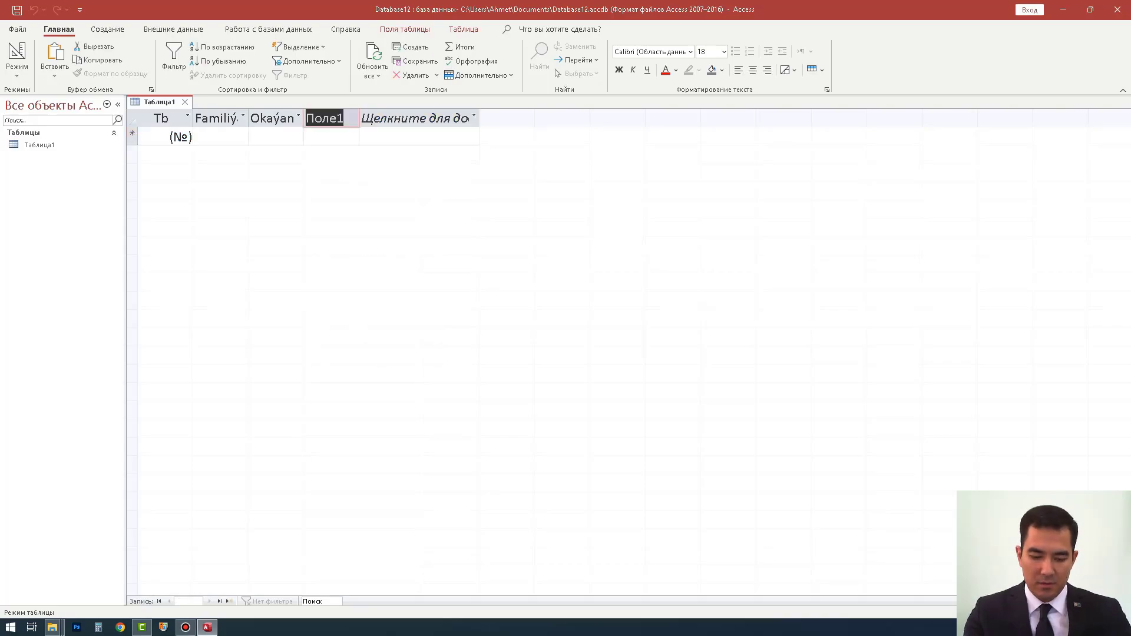
text(Doglan sene)
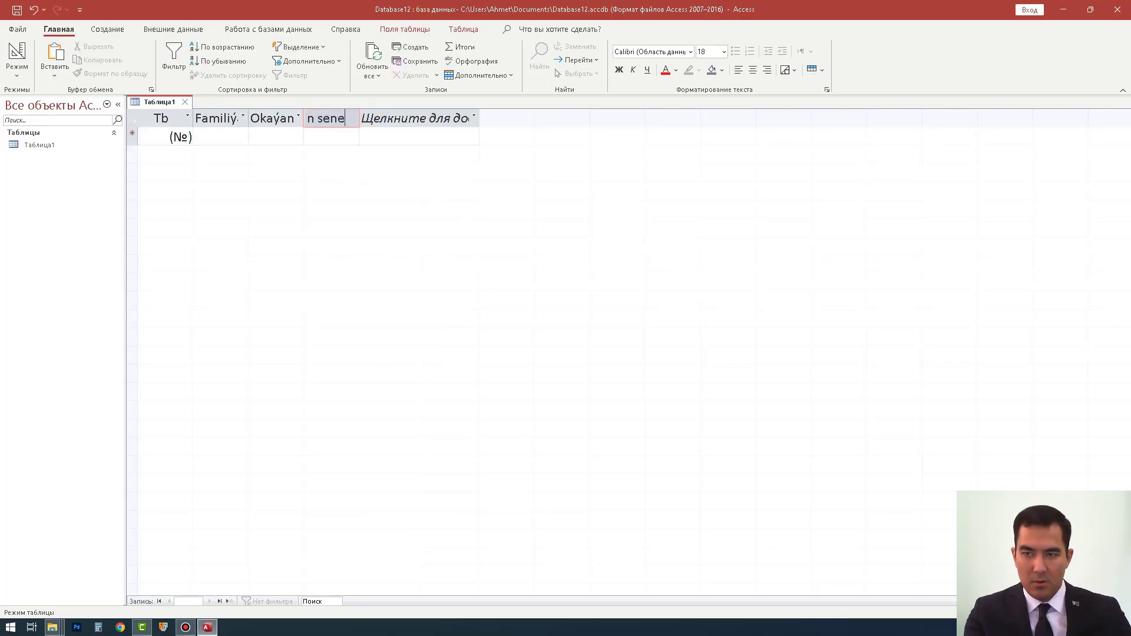
key(Return)
Add a short text field Ýaşaýan ýeri and autofit the Familiýasy ady column
key(Down)
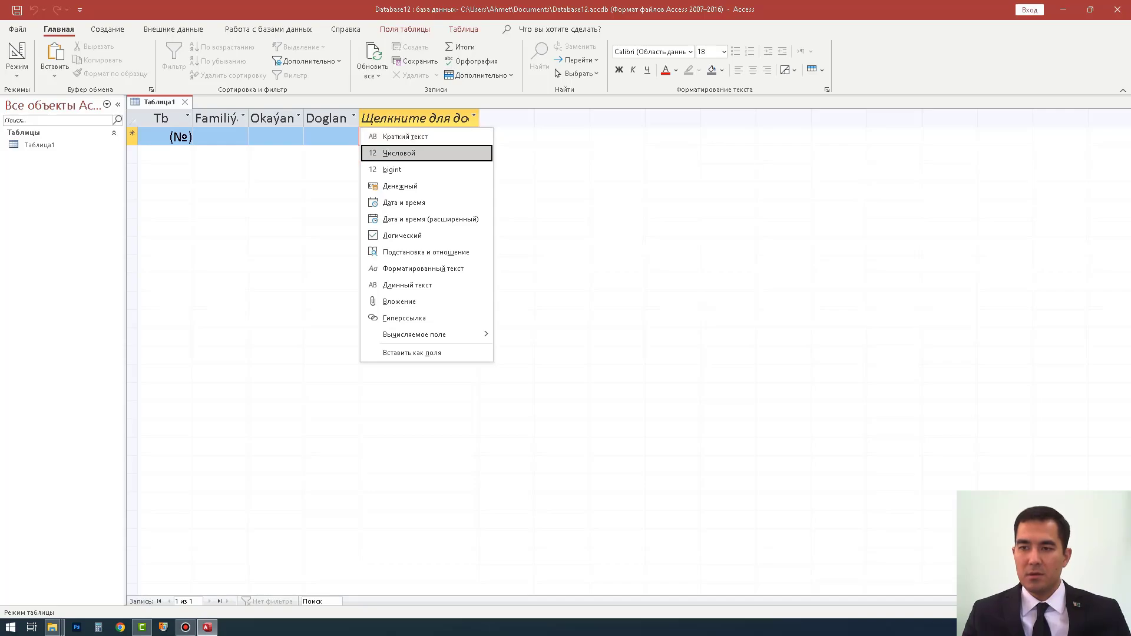
key(Up)
key(Return)
text(Ý)
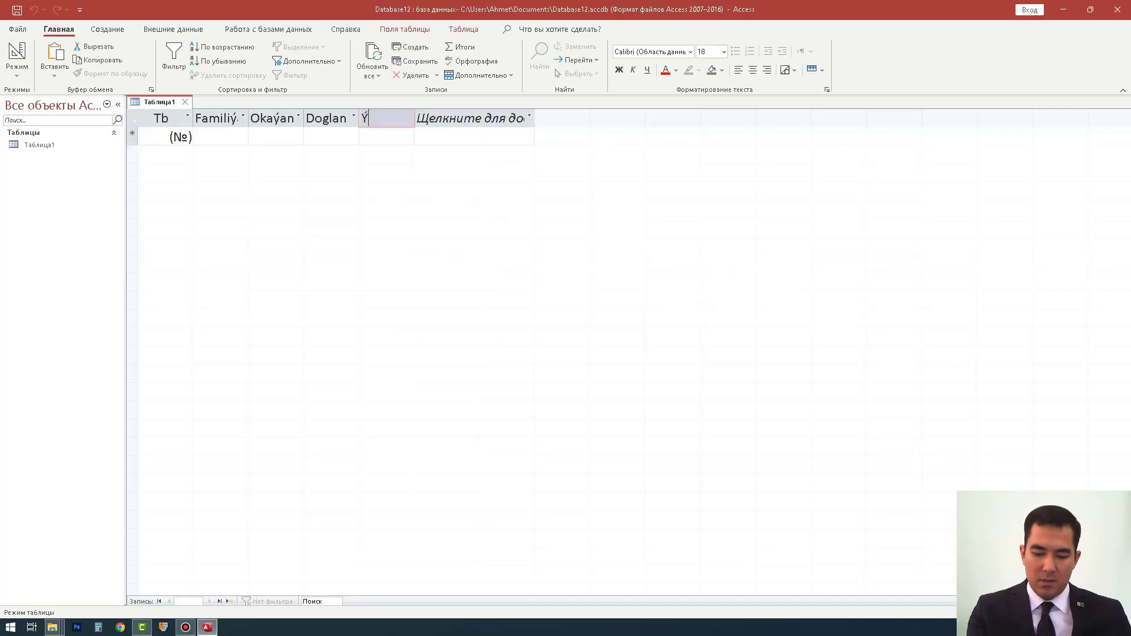
text(aşaýan ýer)
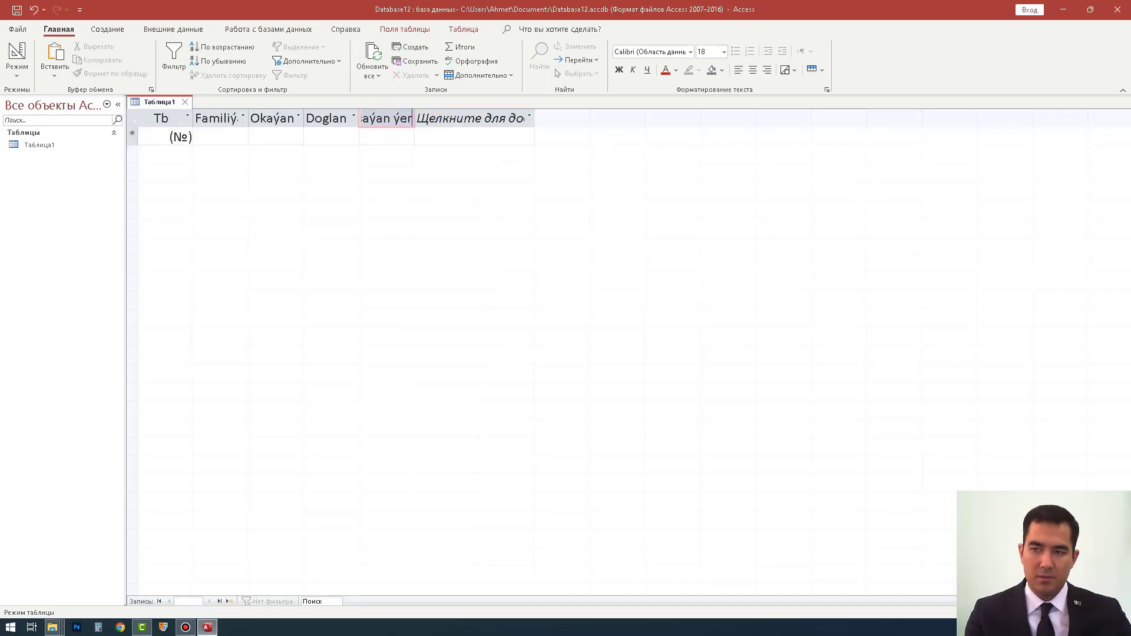
text(i)
key(Return)
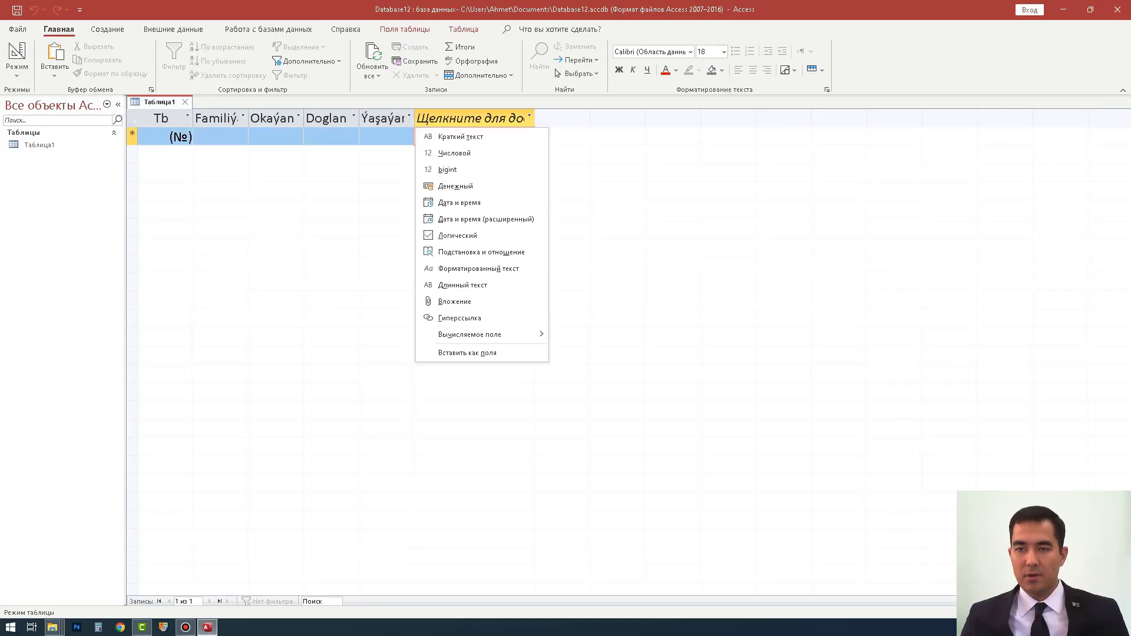
key(Escape)
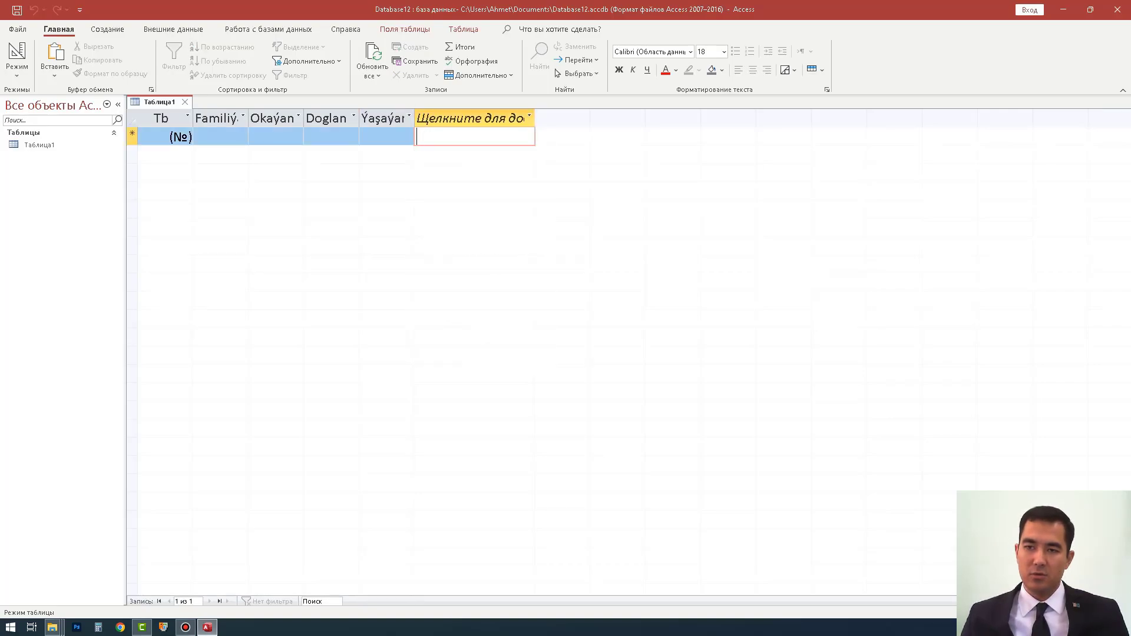
double_click(248, 119)
Enter the first student's full name and profession Maglumat ulgamlary, widening the profession column
click(244, 136)
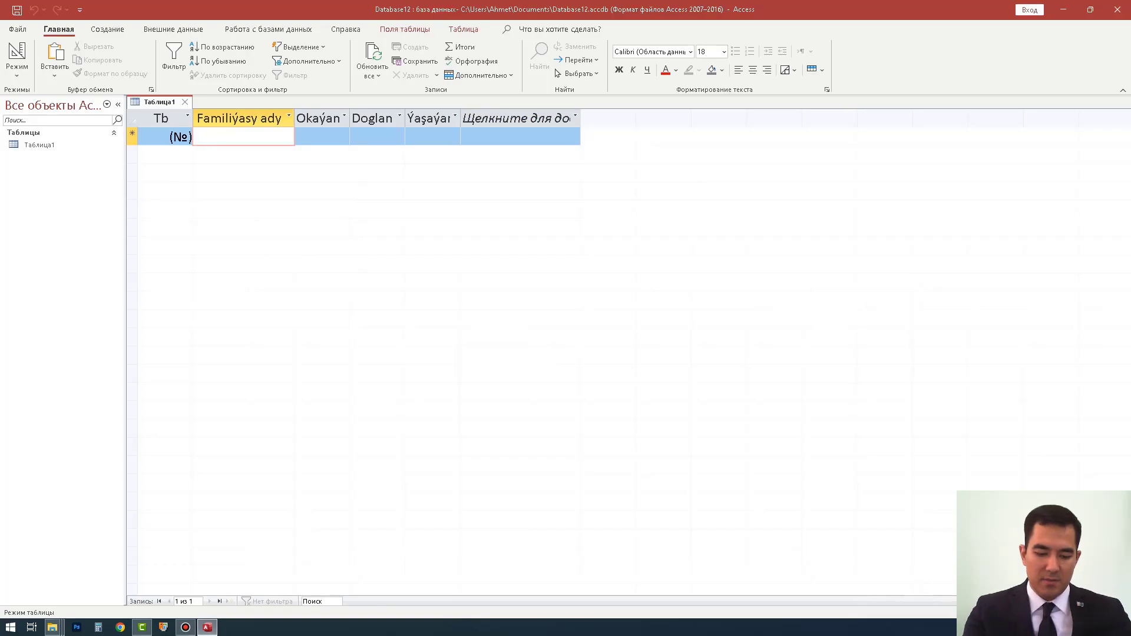
text(Ataýew )
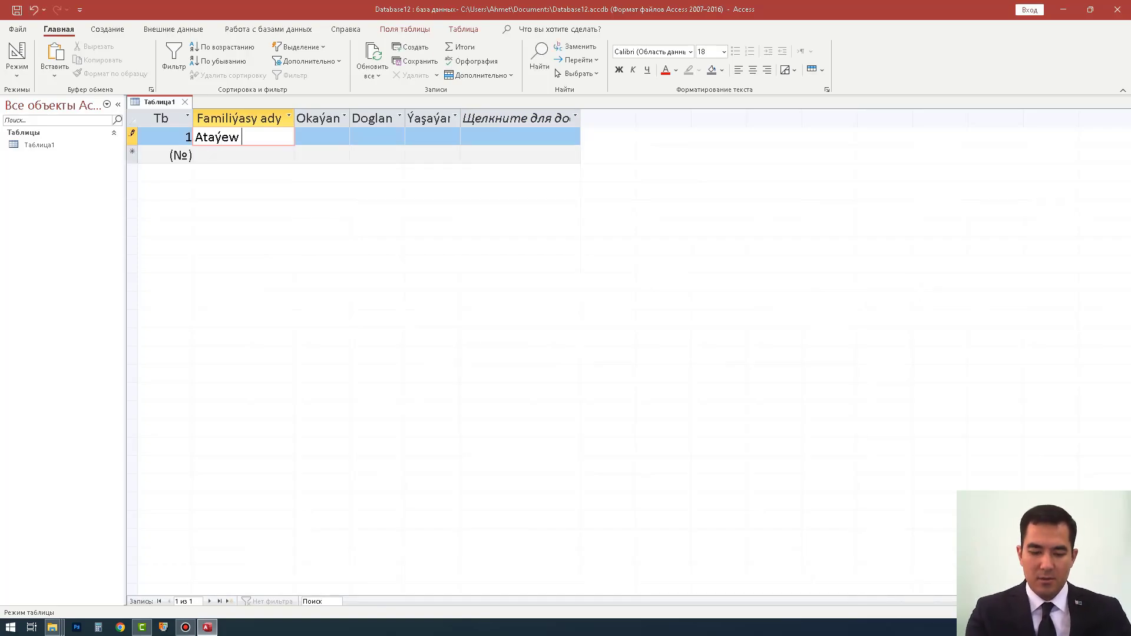
text(Myrat)
key(BackSpace)
key(BackSpace)
key(BackSpace)
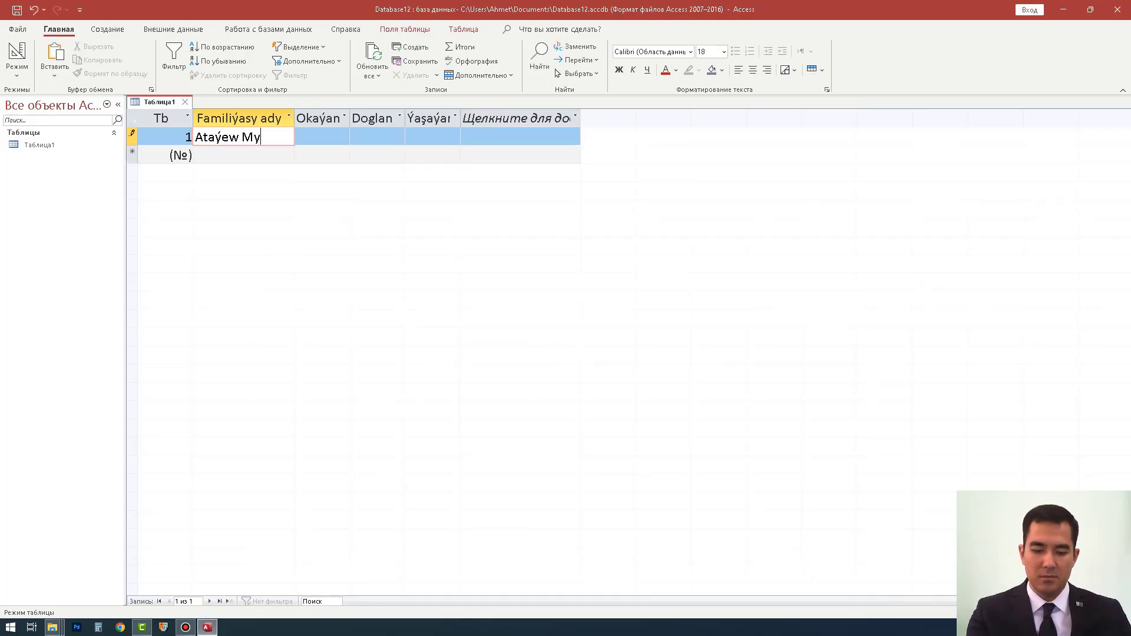
text(rat)
key(Tab)
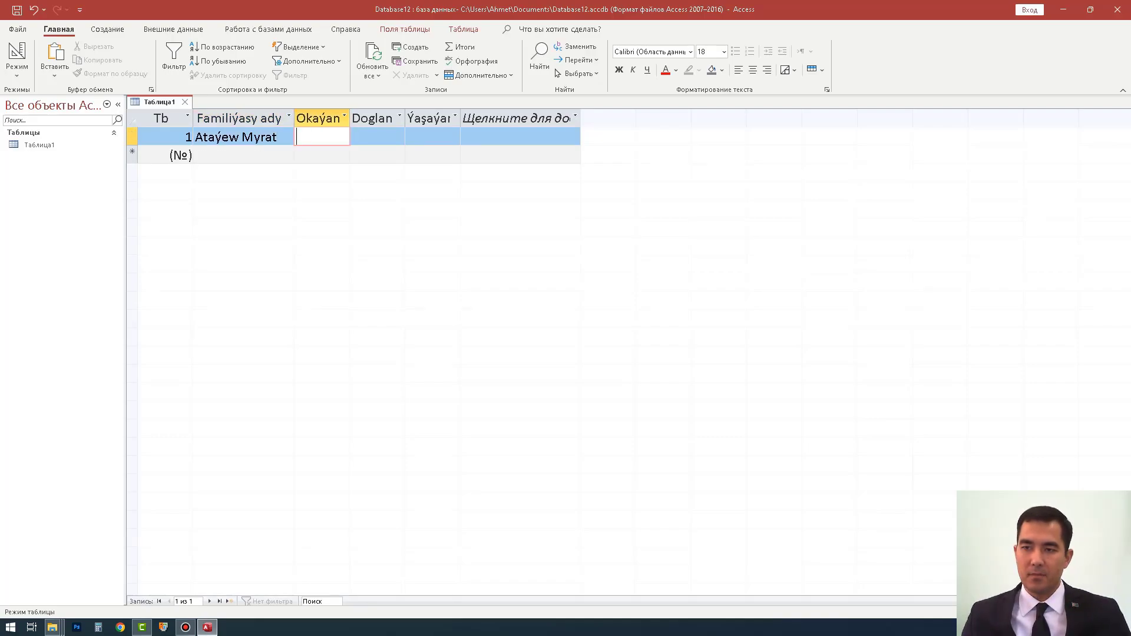
double_click(350, 118)
text(Magoum)
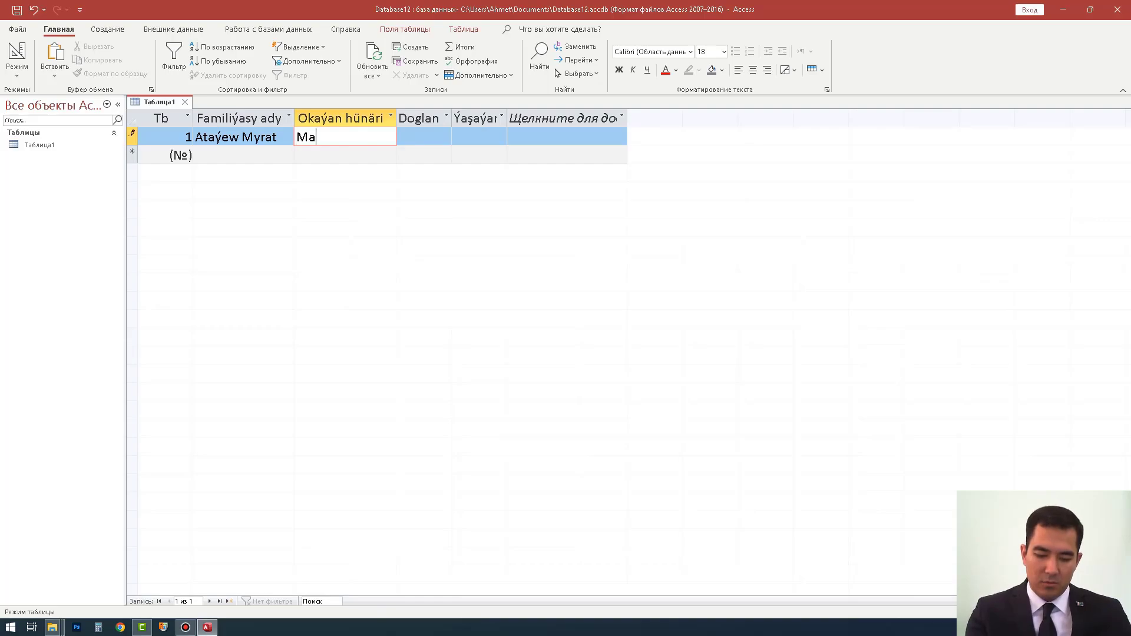
key(BackSpace)
key(BackSpace)
key(BackSpace)
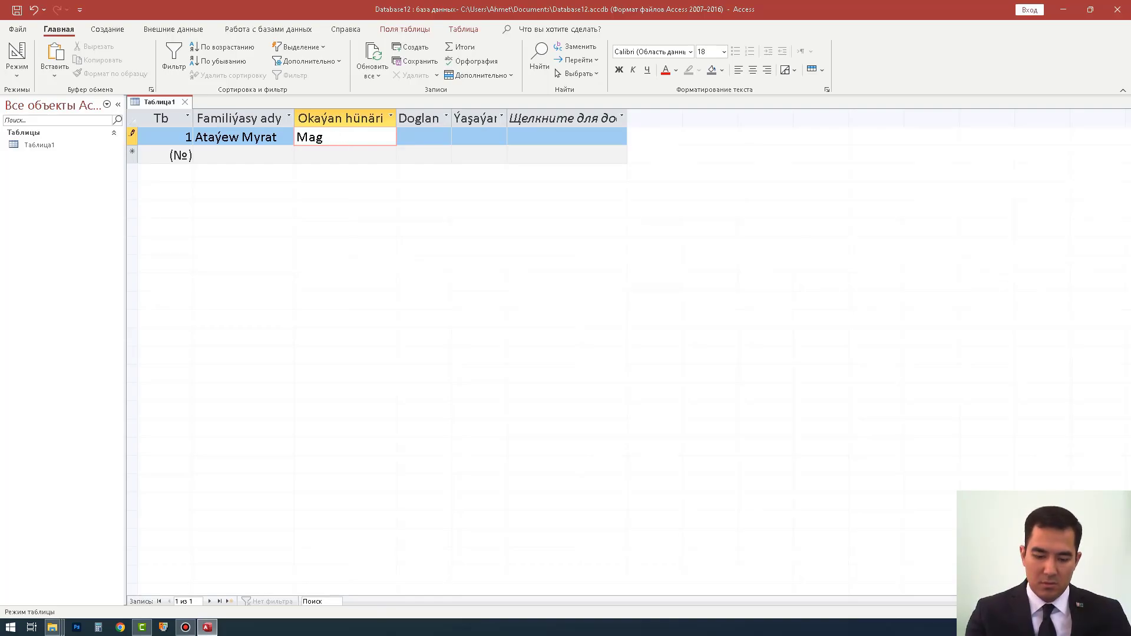
text(lumat u)
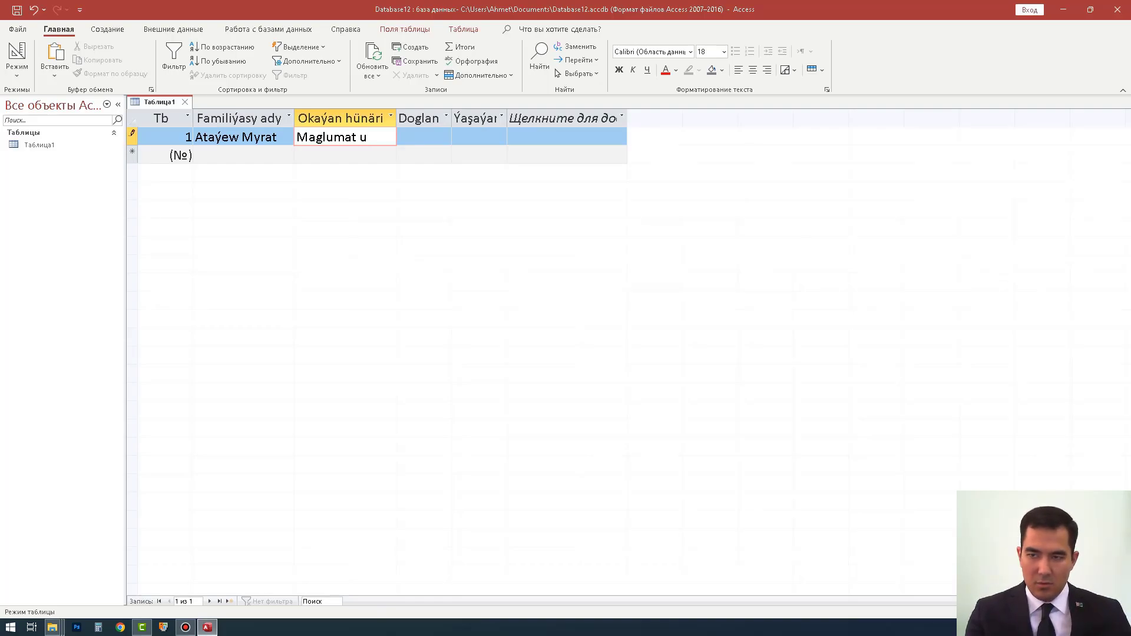
text(lgamlary)
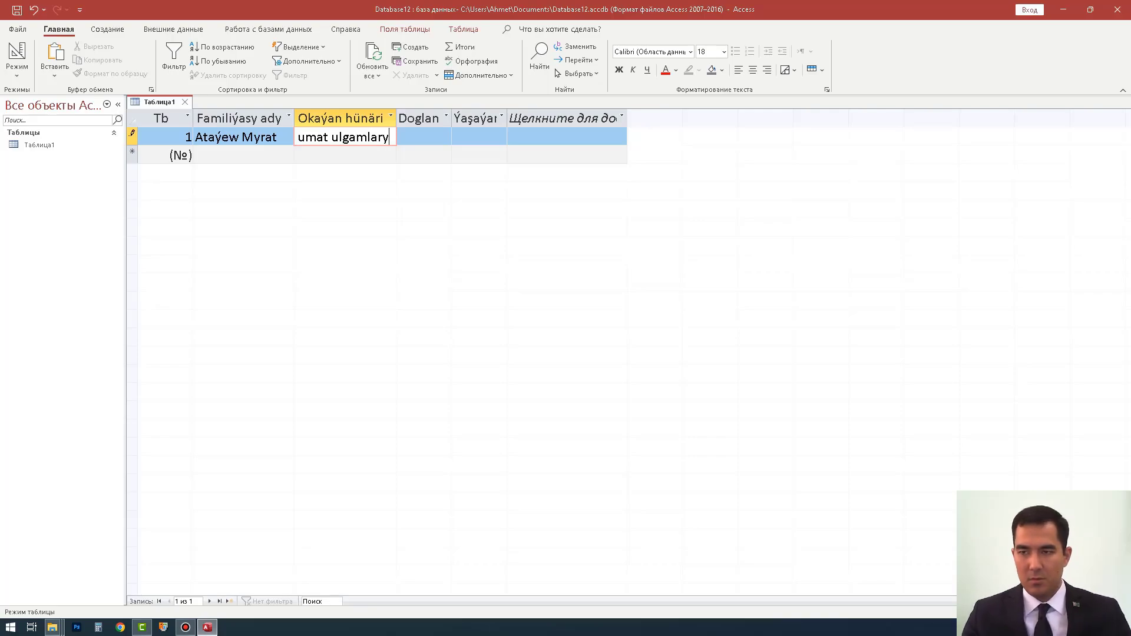
key(Tab)
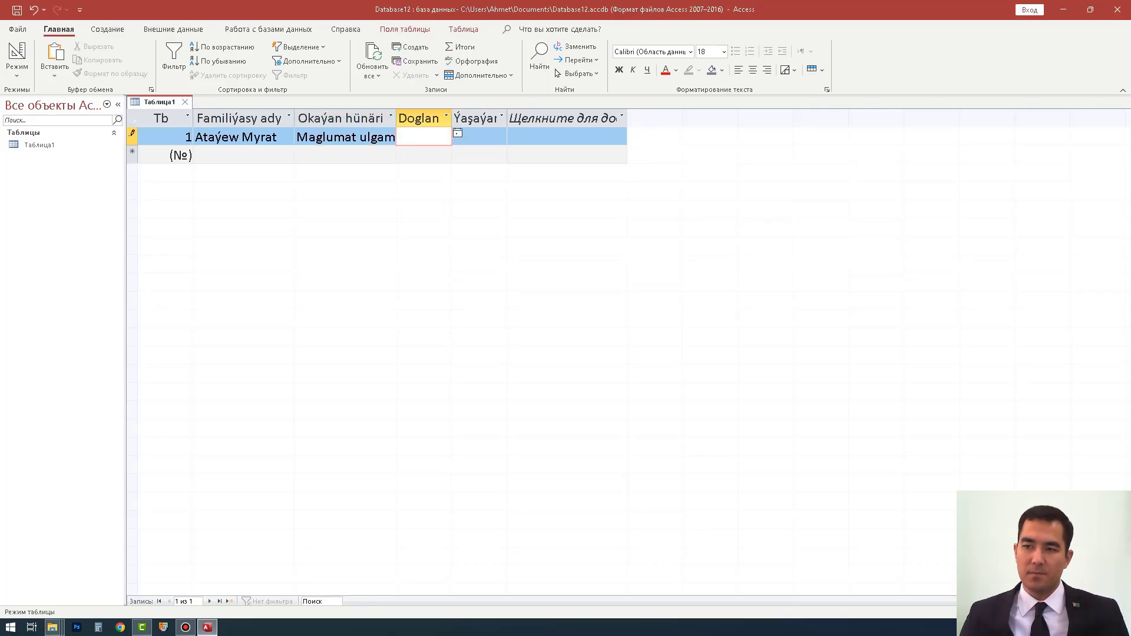
Give the first record birth date 25.04.2000 and residence Aşgabat şäheri, widening both columns
double_click(452, 119)
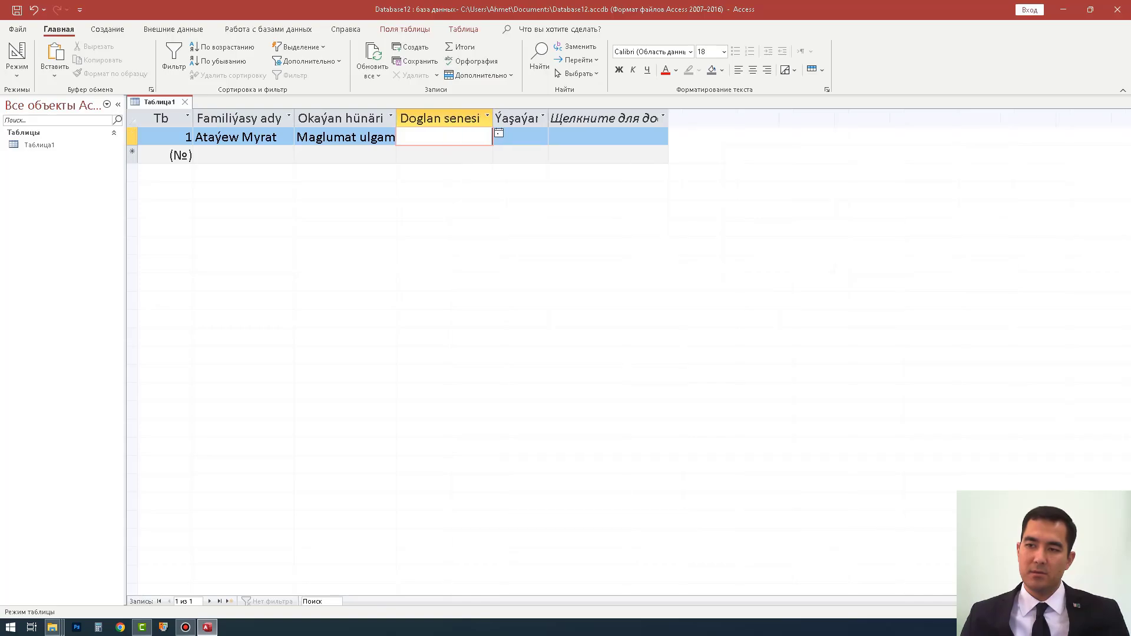
click(518, 137)
click(446, 137)
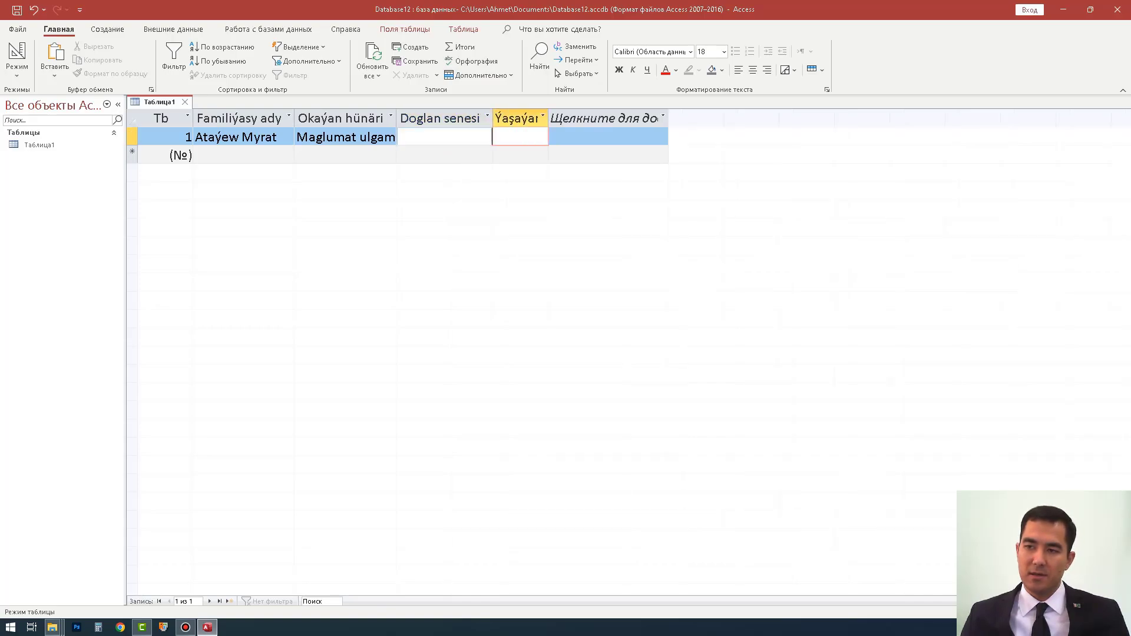
click(499, 133)
click(499, 133)
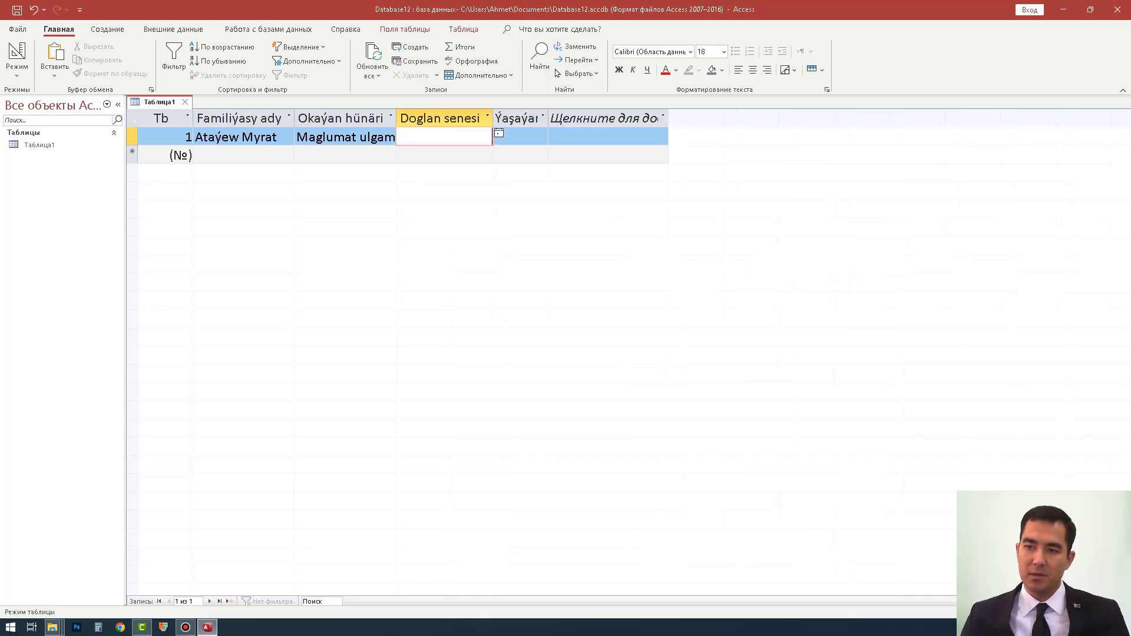
text(25.)
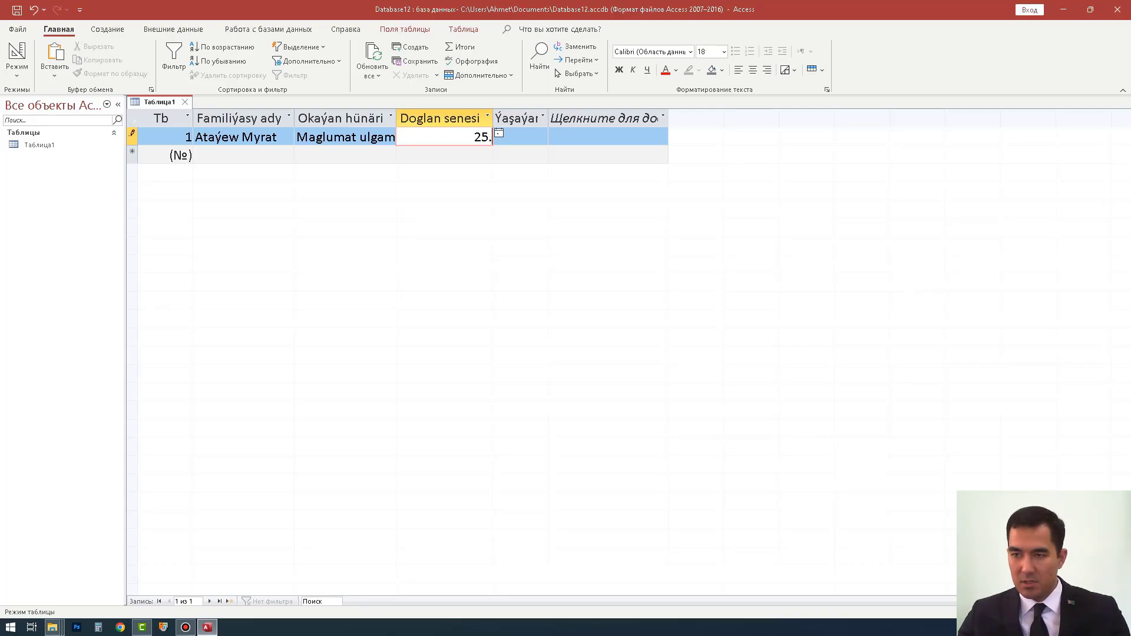
text(04.2000)
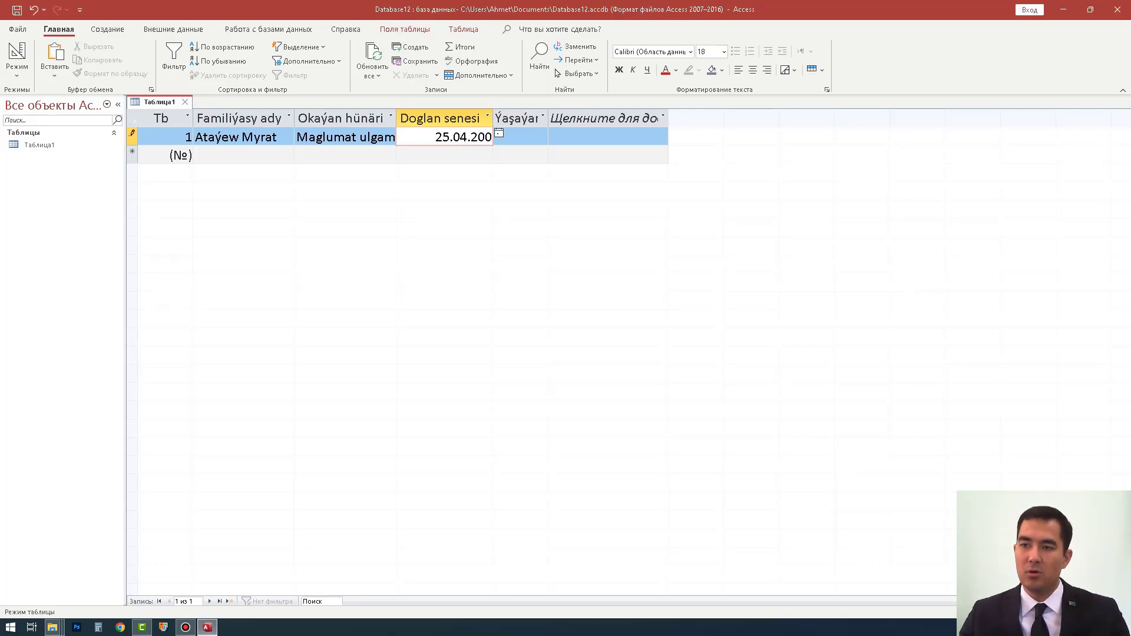
key(Tab)
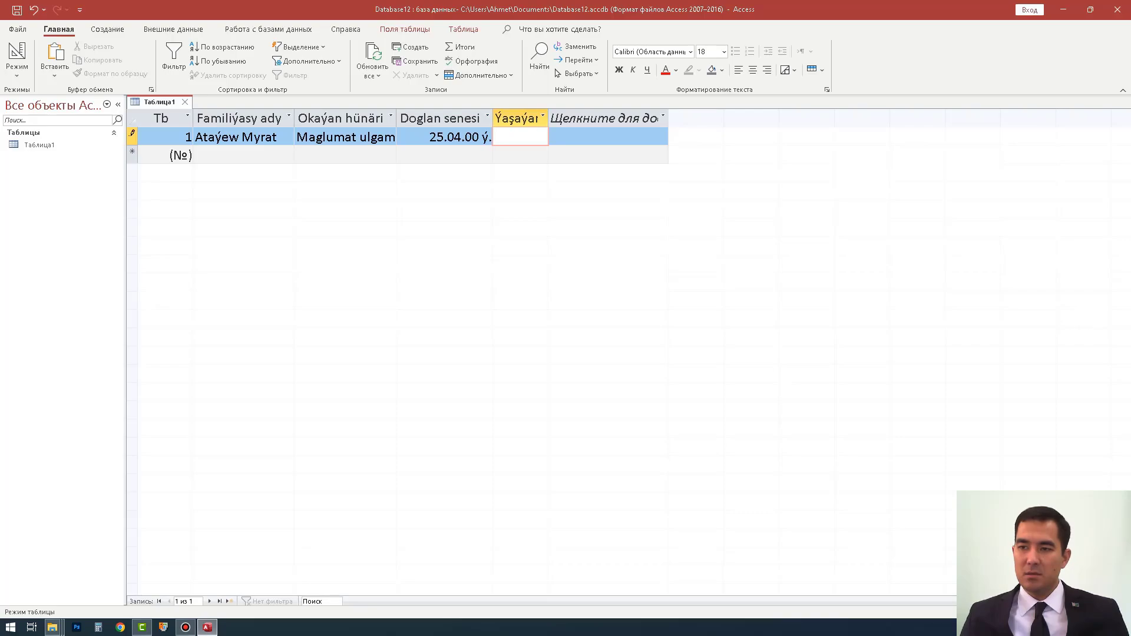
double_click(548, 119)
text(AŞgabag)
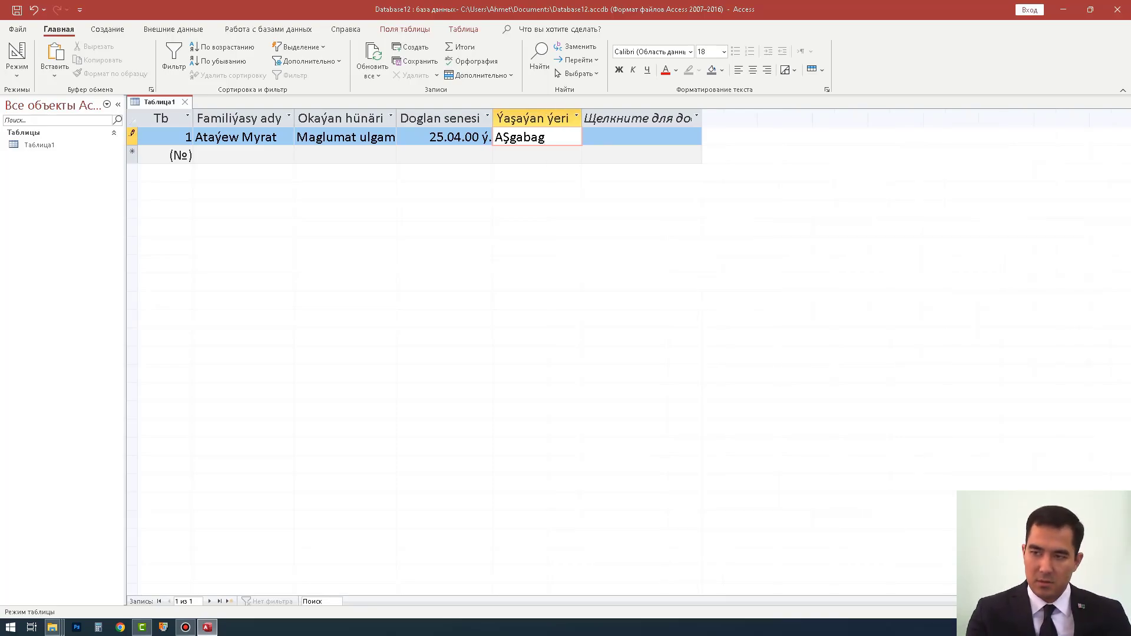
key(BackSpace)
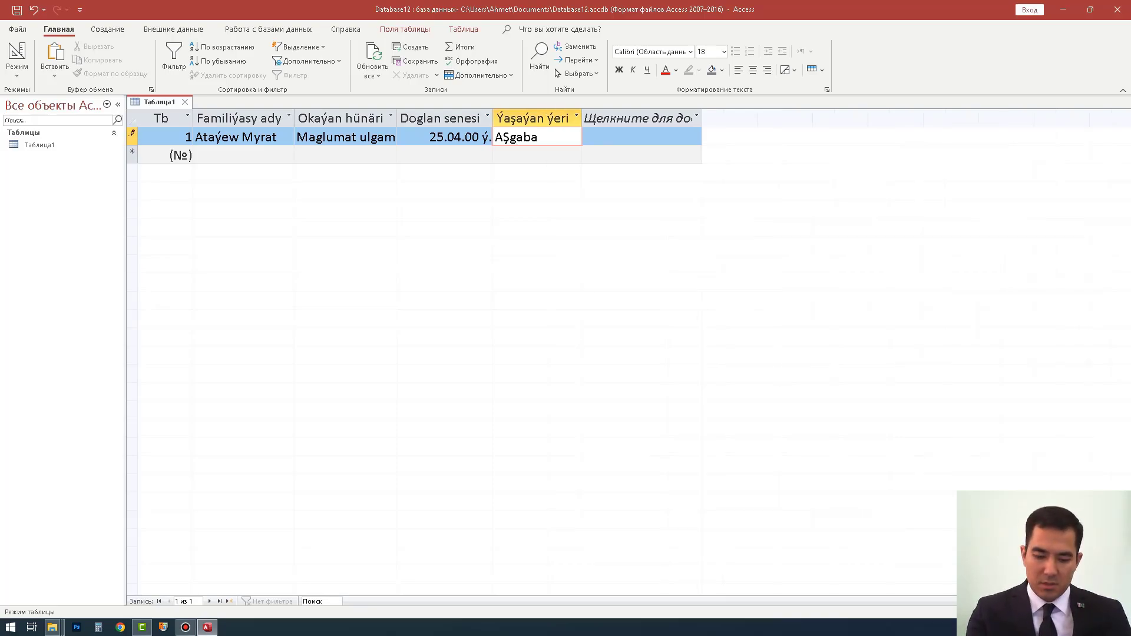
text(t şäheri)
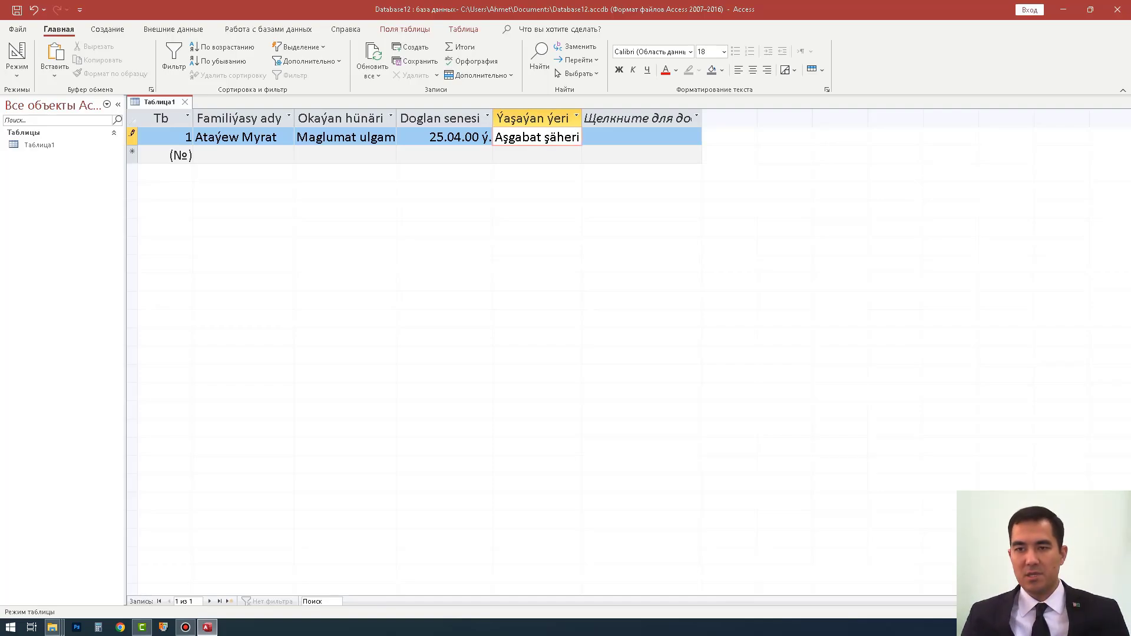
key(Tab)
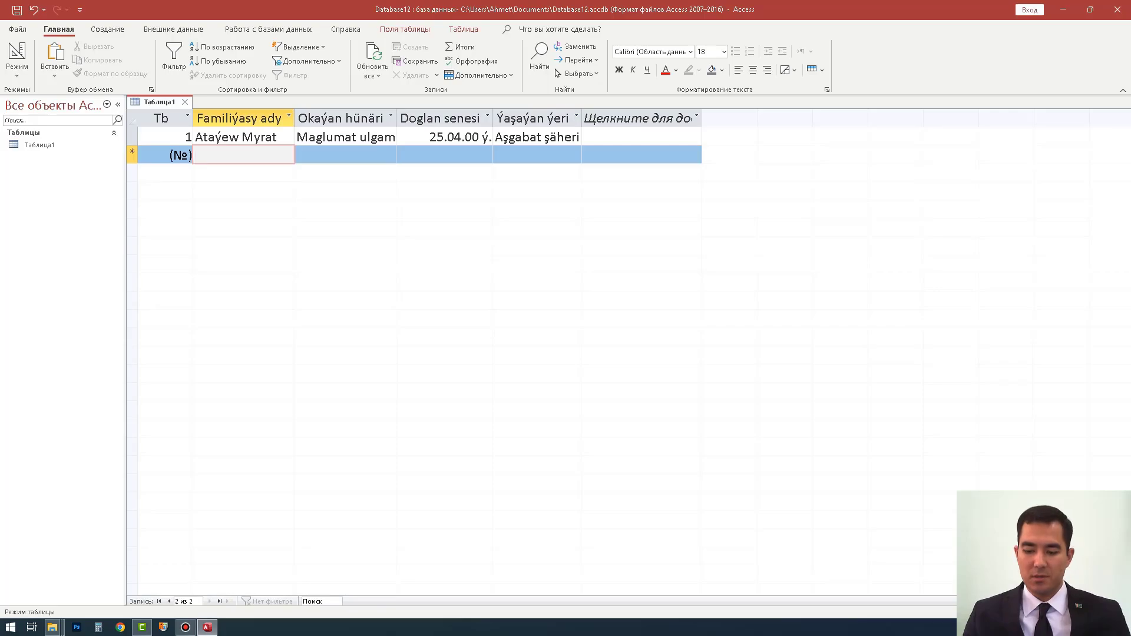
Enter the second record: student's name, Maglumat ulgamlary, 20.04.2022, Aşgabat şäheri
text(Myradow)
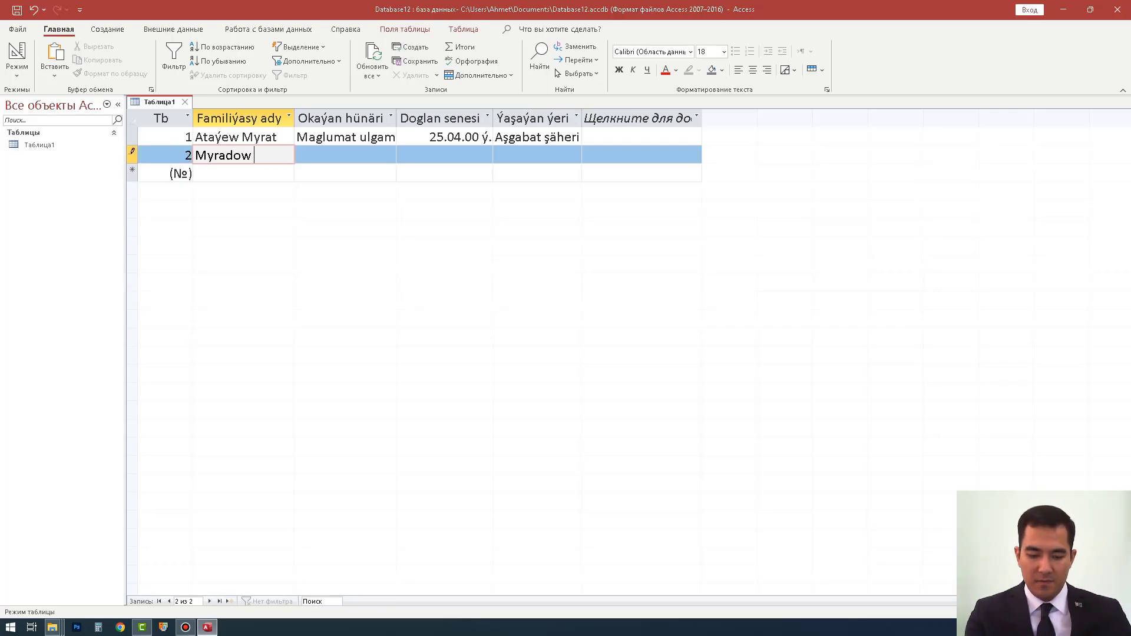
text( Ata)
key(Tab)
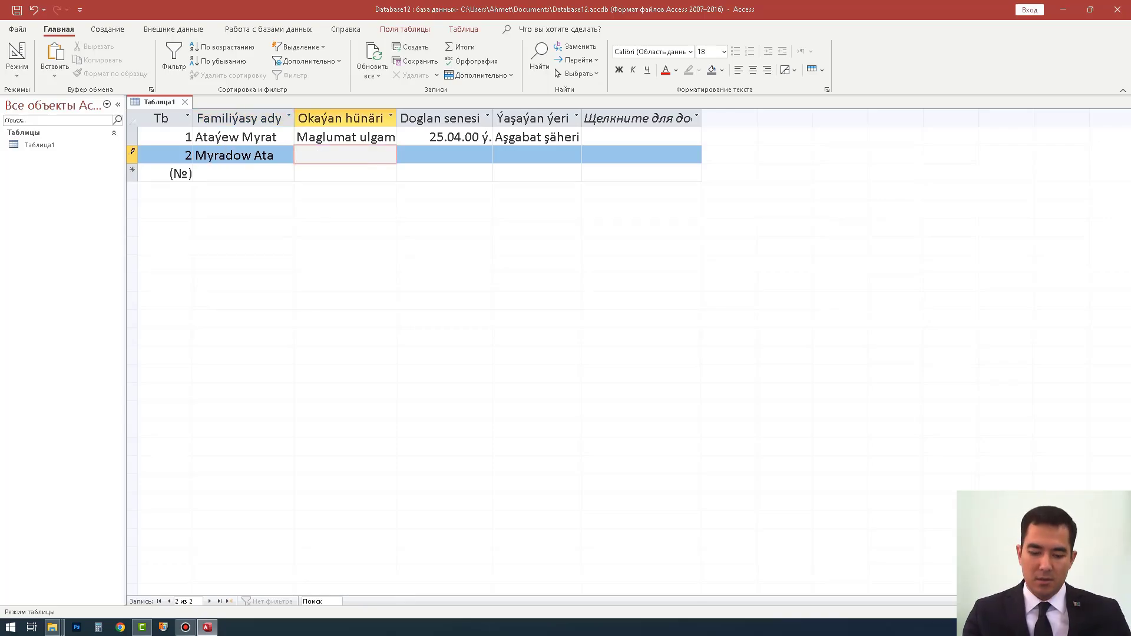
text(Maglumat )
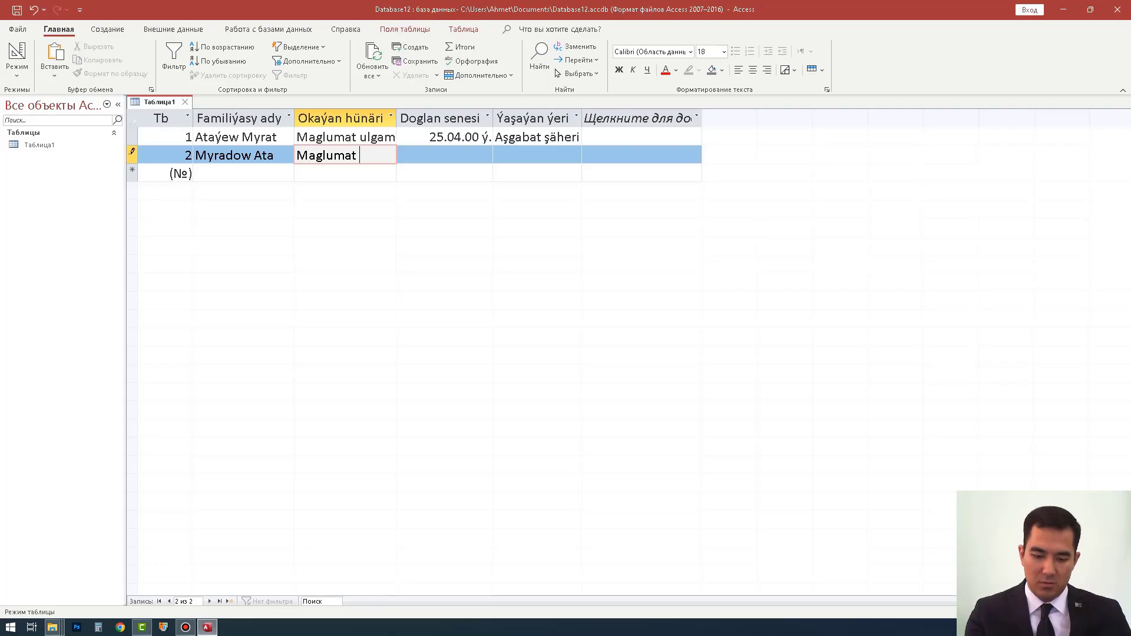
text(ulgmalary)
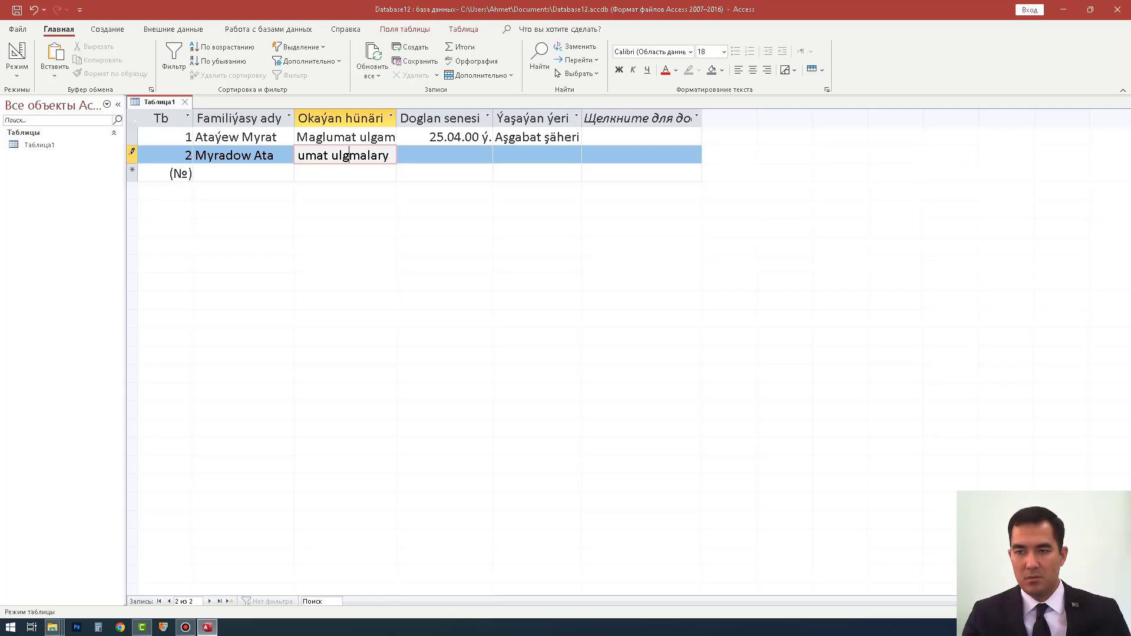
text(a)
key(BackSpace)
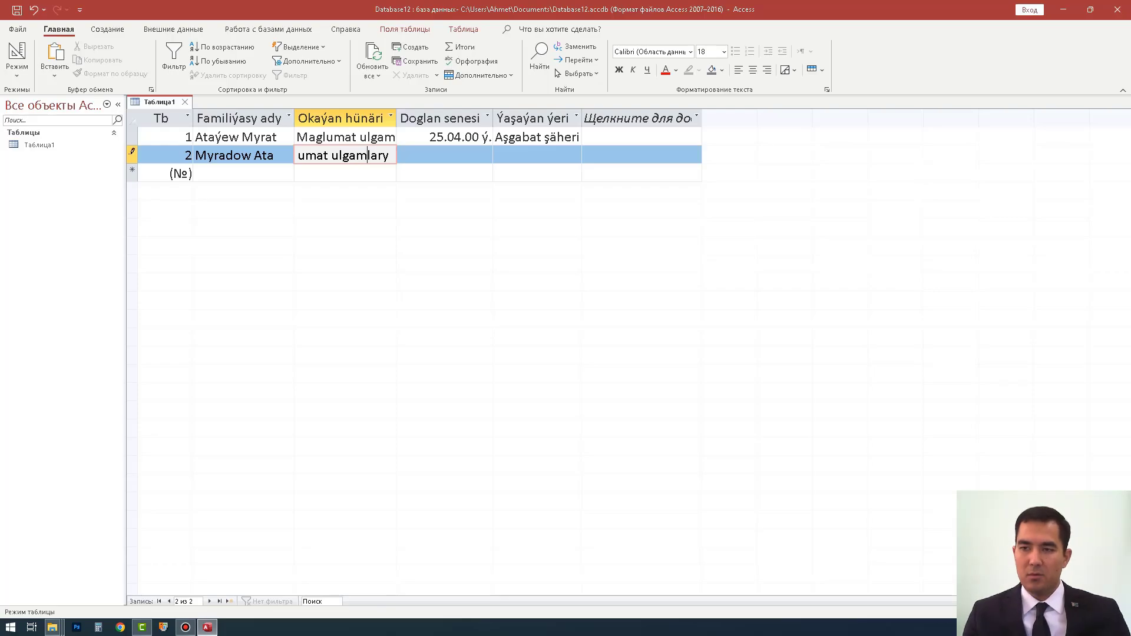
key(Tab)
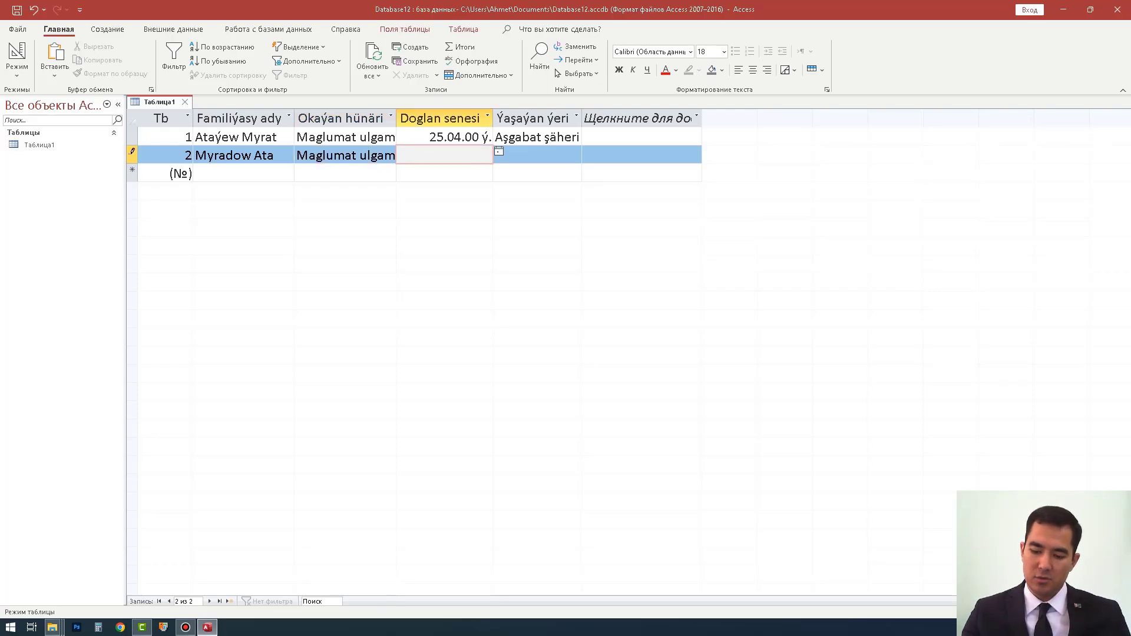
text(20.0)
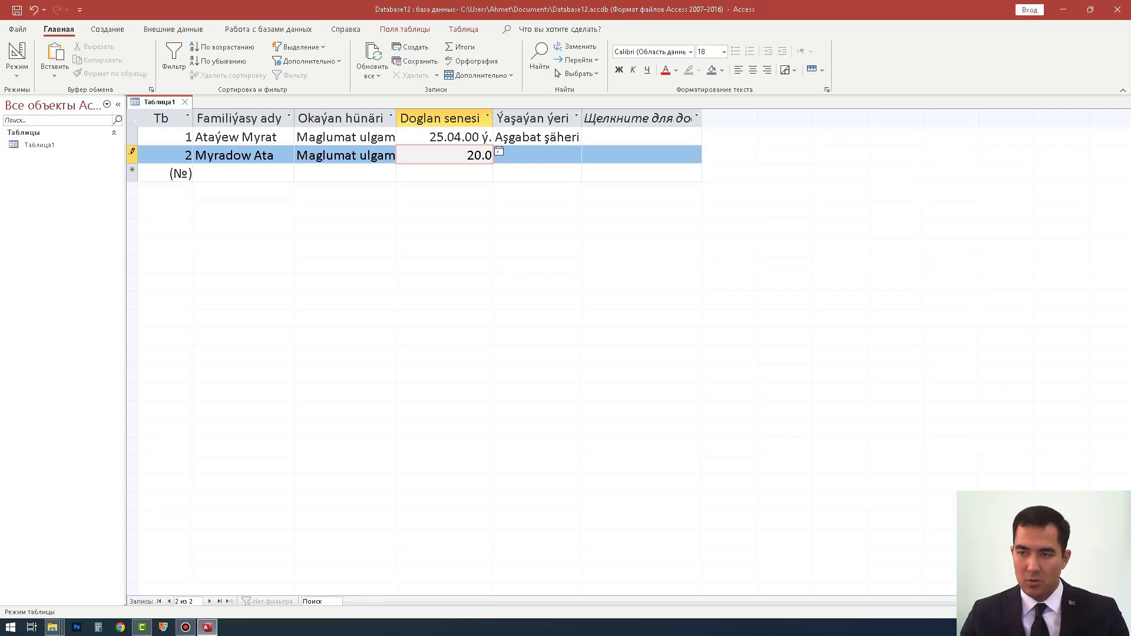
text(4.2022)
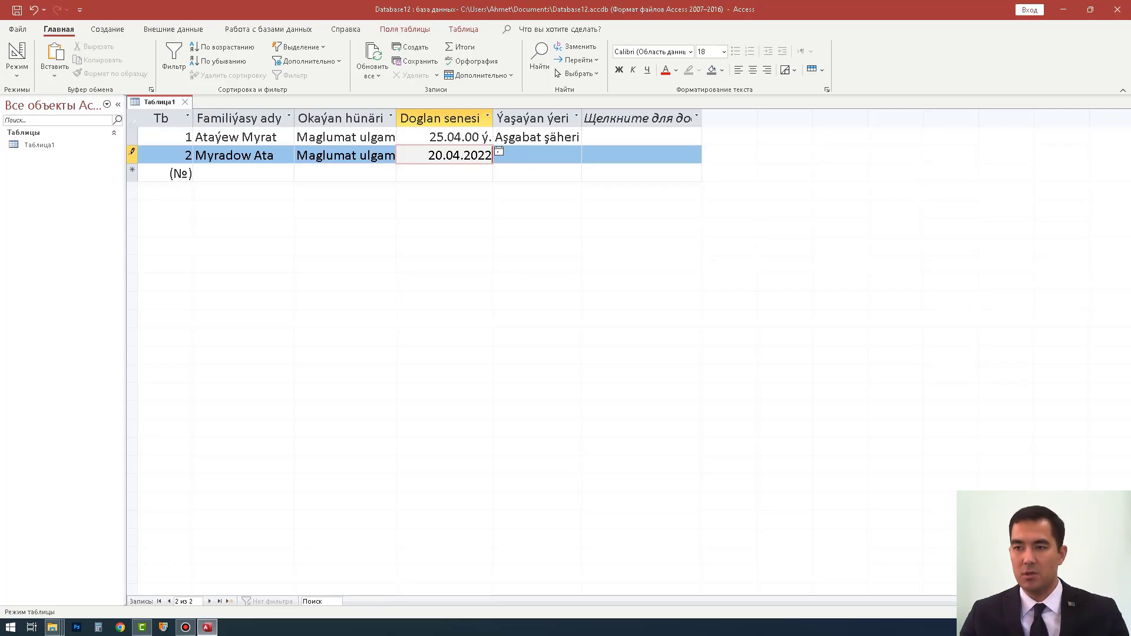
key(Tab)
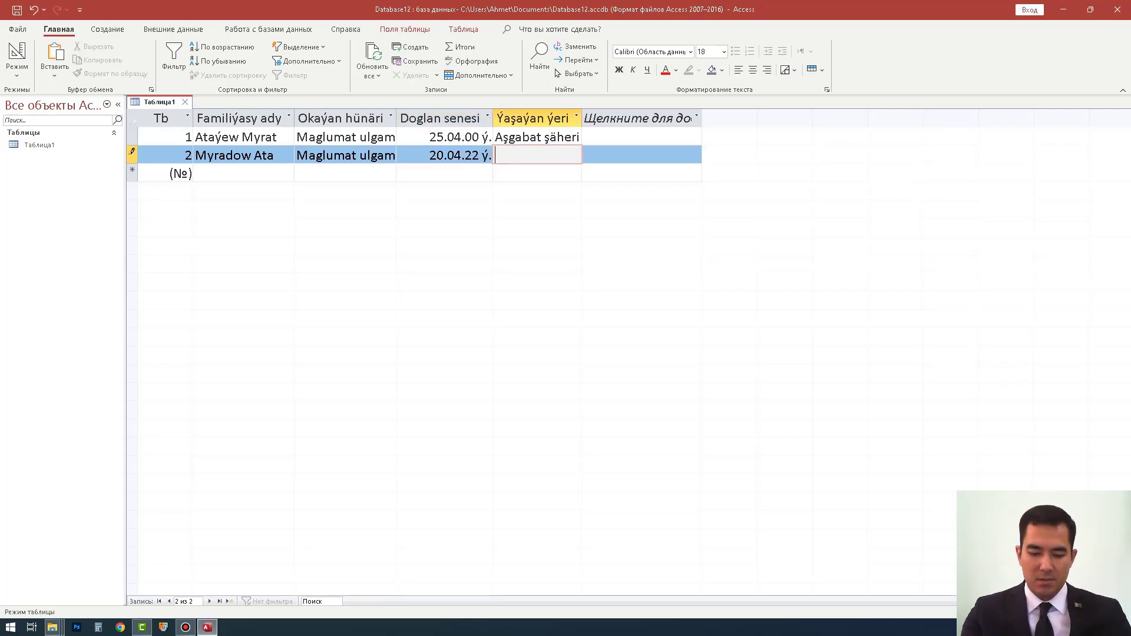
text(Aşgabat )
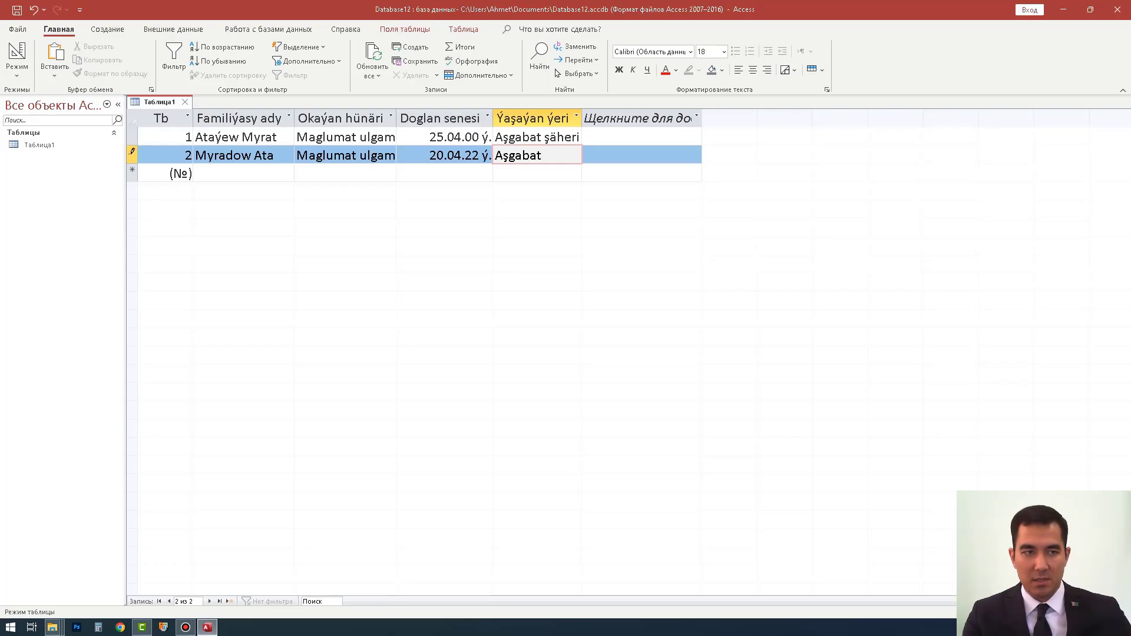
text(şäheri)
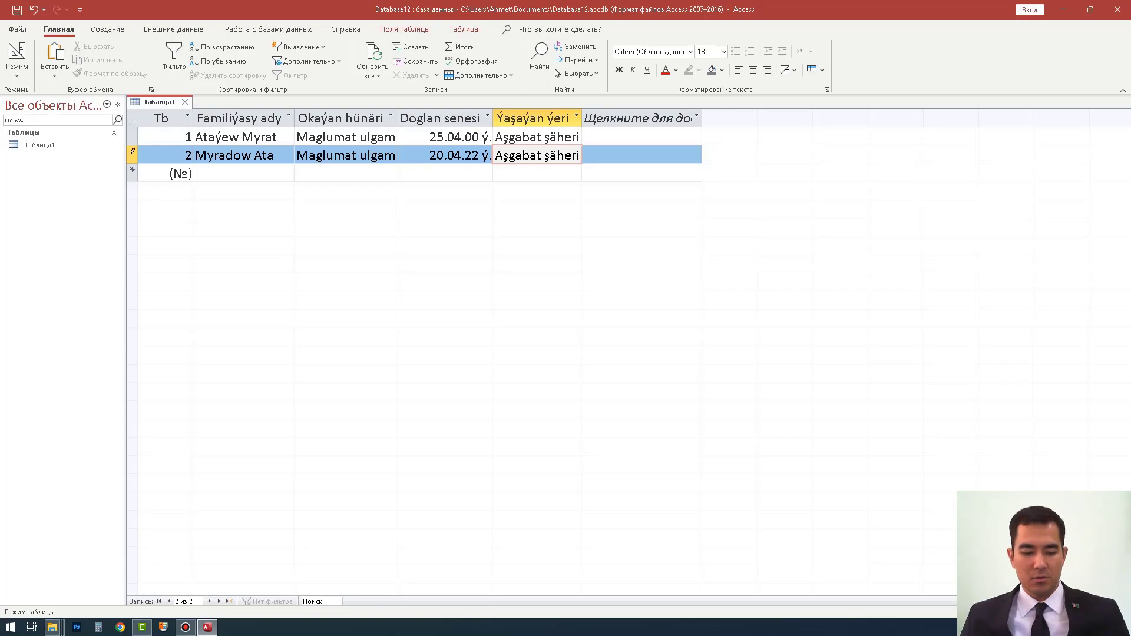
Save the table under the default name Таблица1 and return to the datasheet
key(ctrl+s)
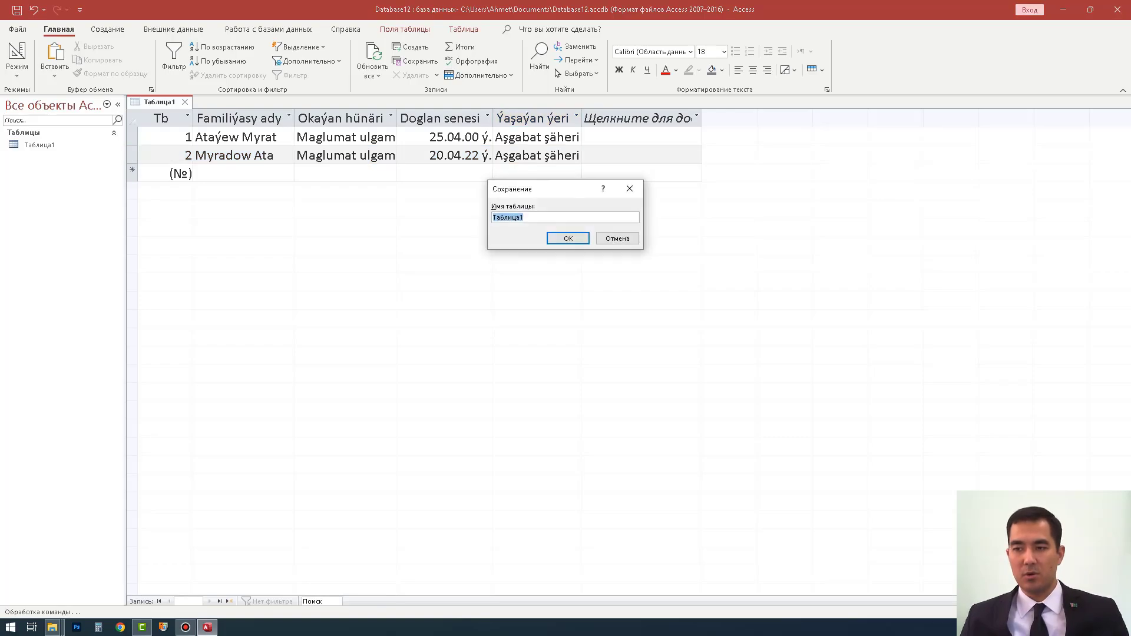
key(Return)
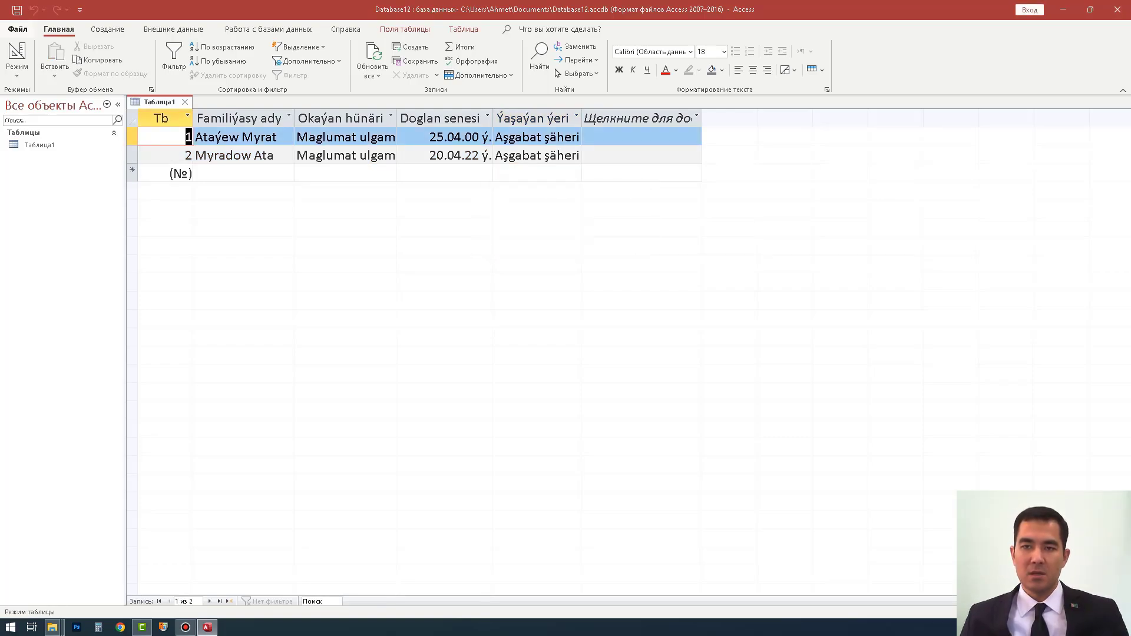
click(18, 29)
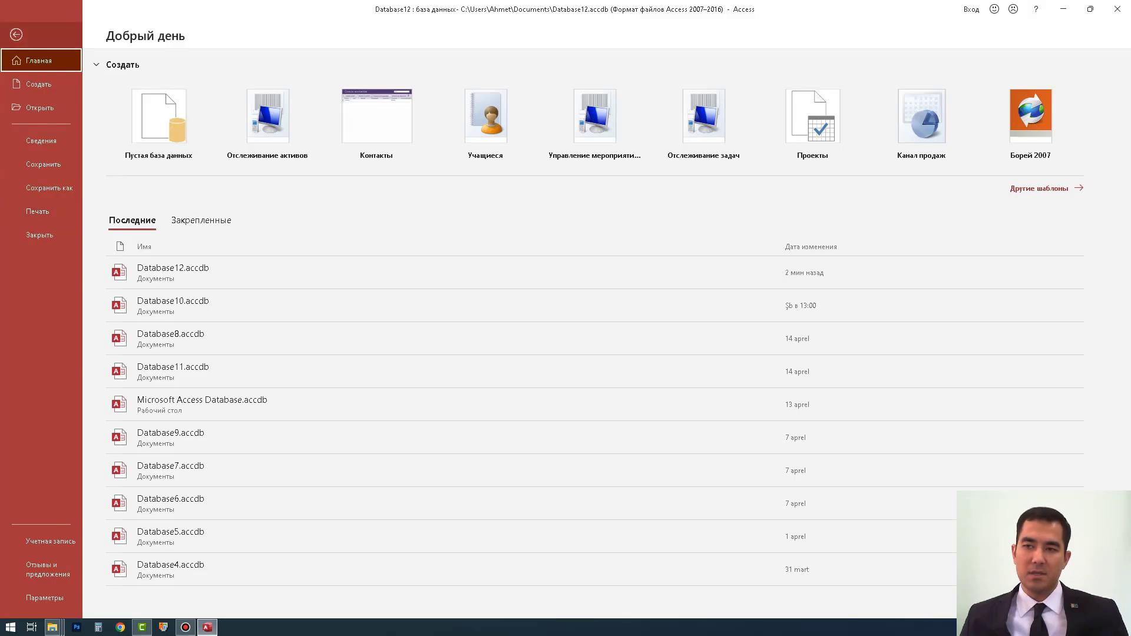
click(16, 34)
click(268, 30)
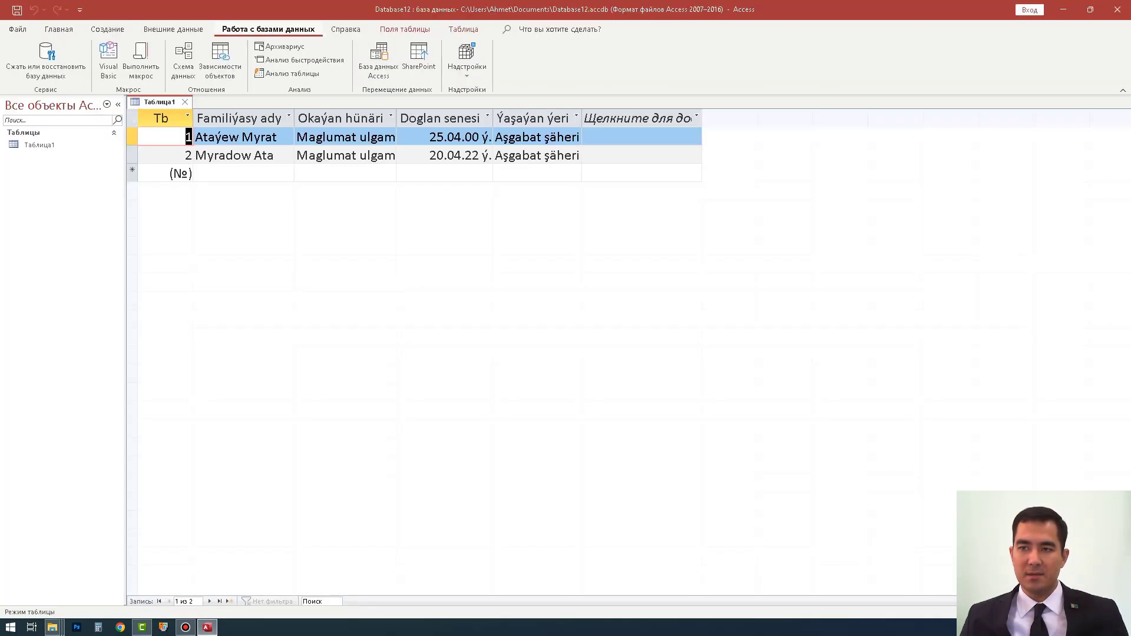
Look through the additional export formats on the External Data tab
click(174, 30)
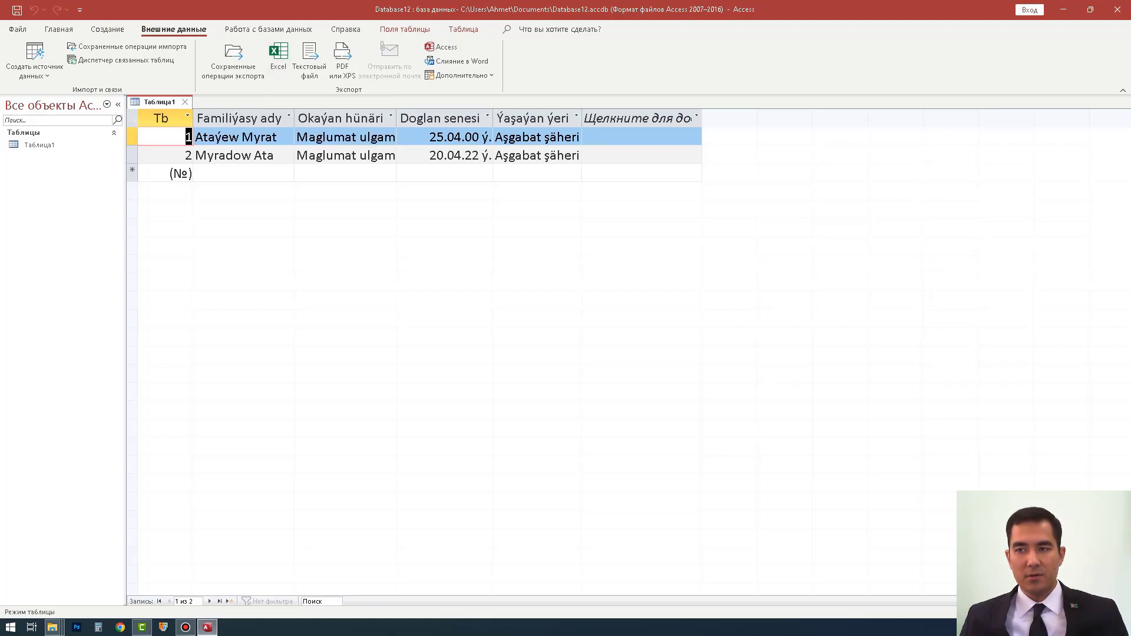
click(461, 75)
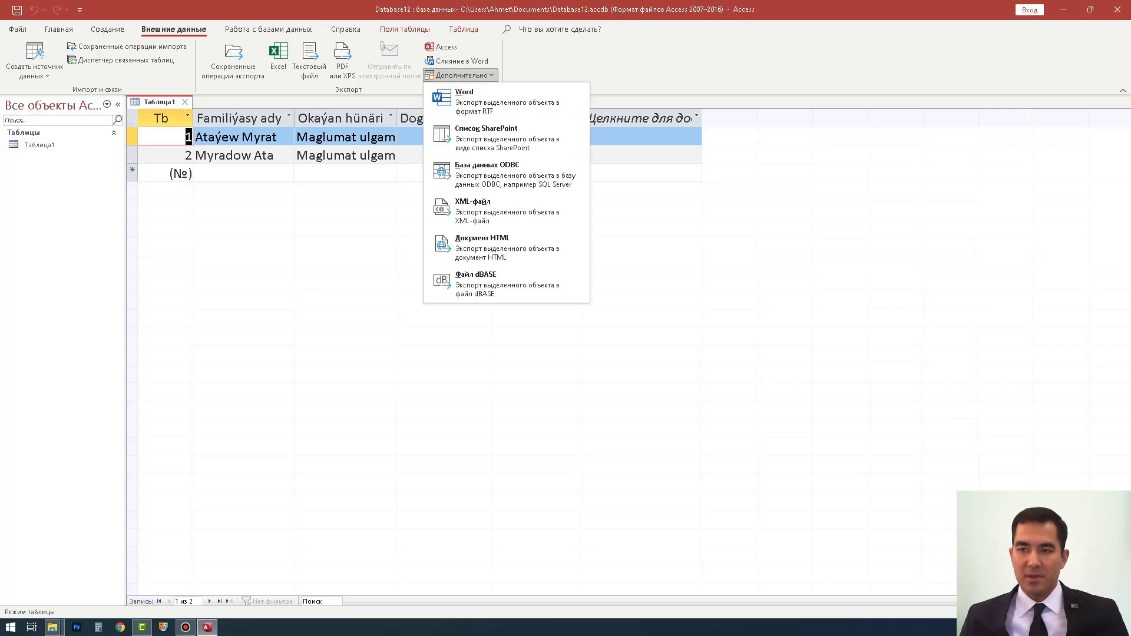
key(Escape)
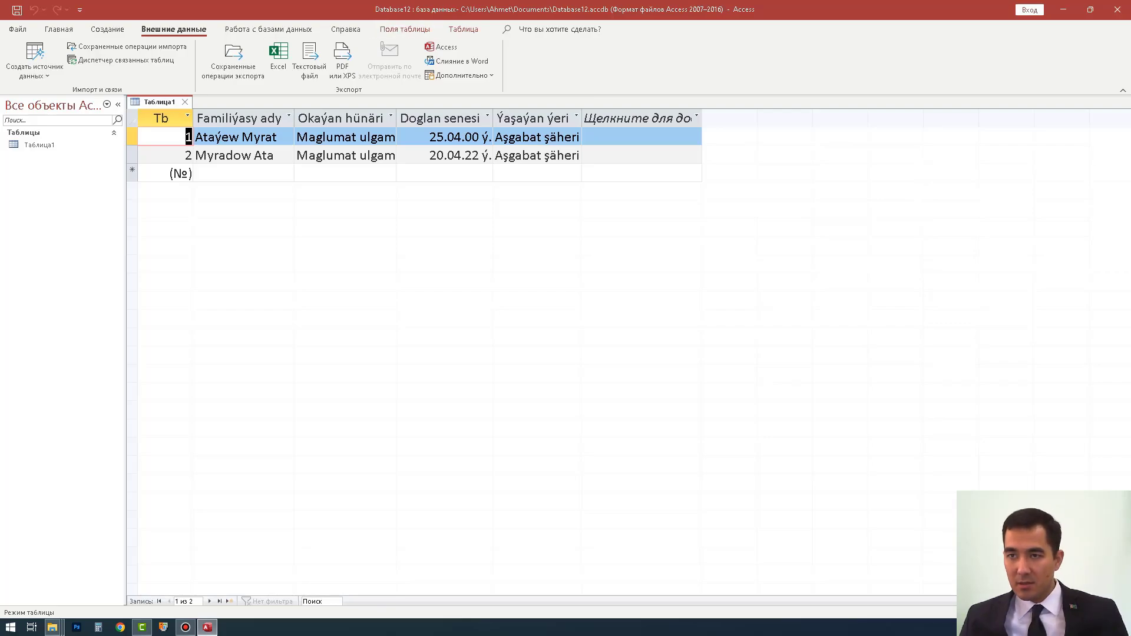
Launch Excel and create a blank workbook
key(super)
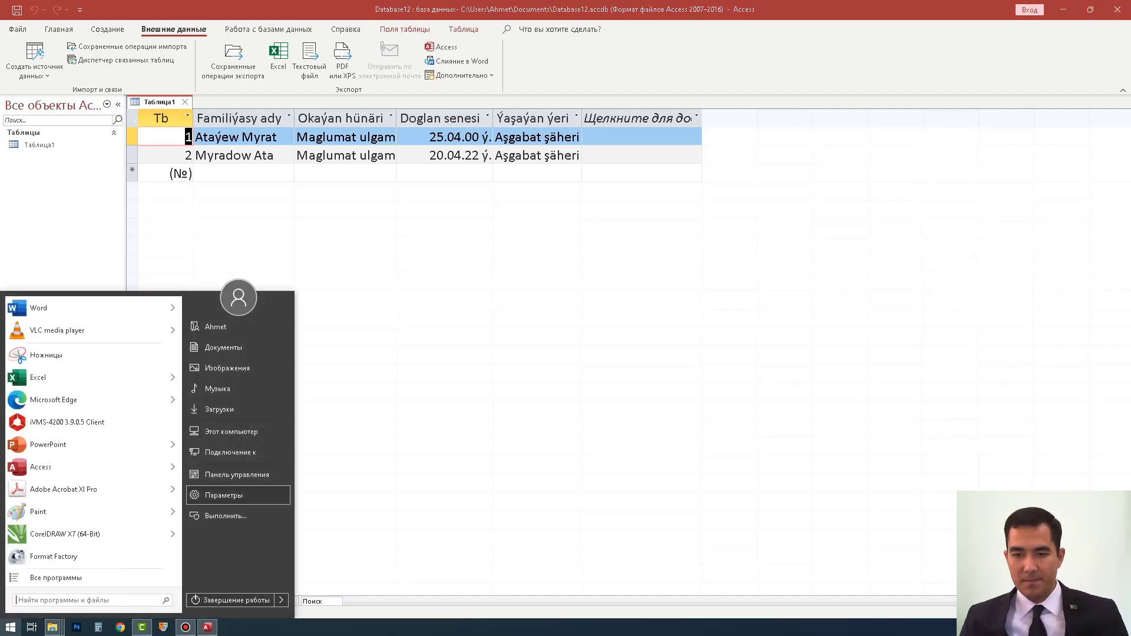
click(118, 377)
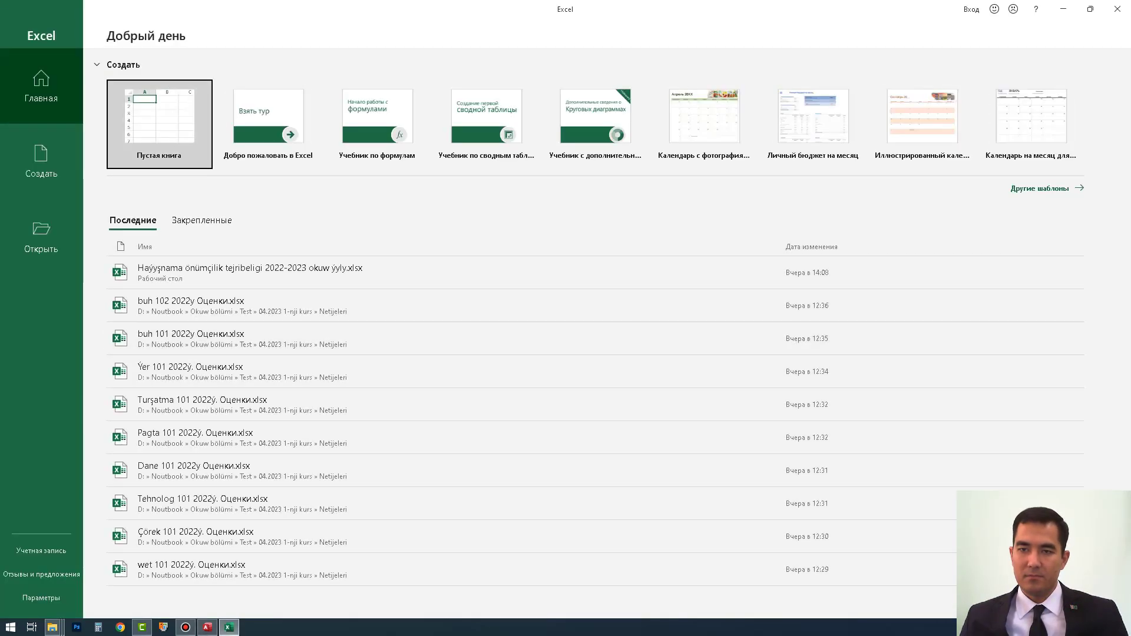
click(152, 130)
scroll(152, 132, up, 7)
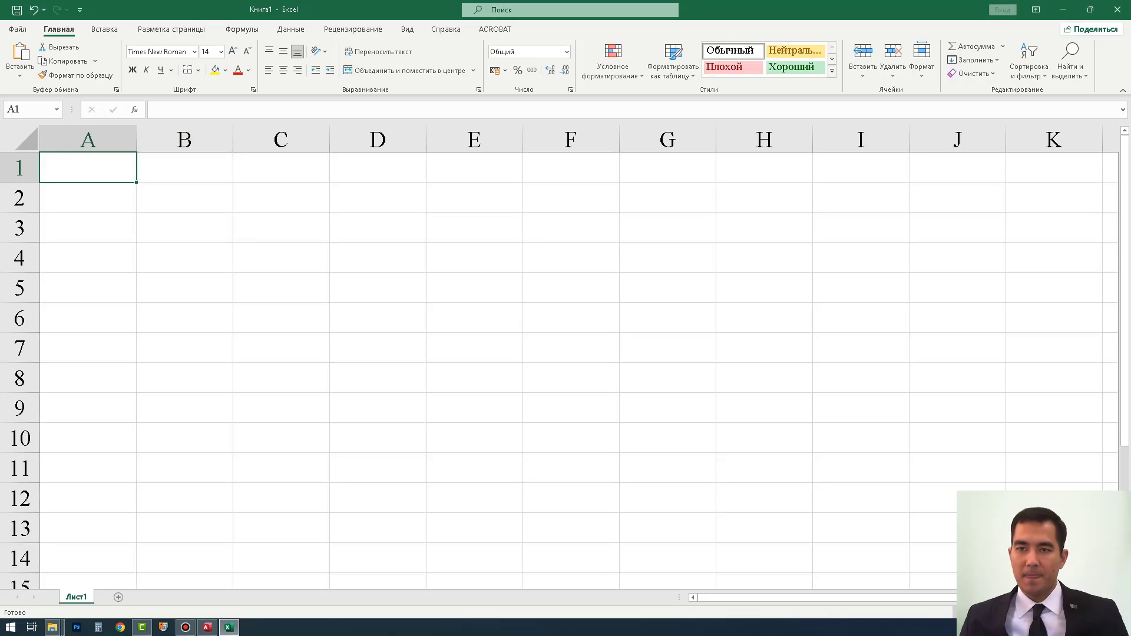
Choose Get Data from a Microsoft Access database on the Data tab
click(291, 28)
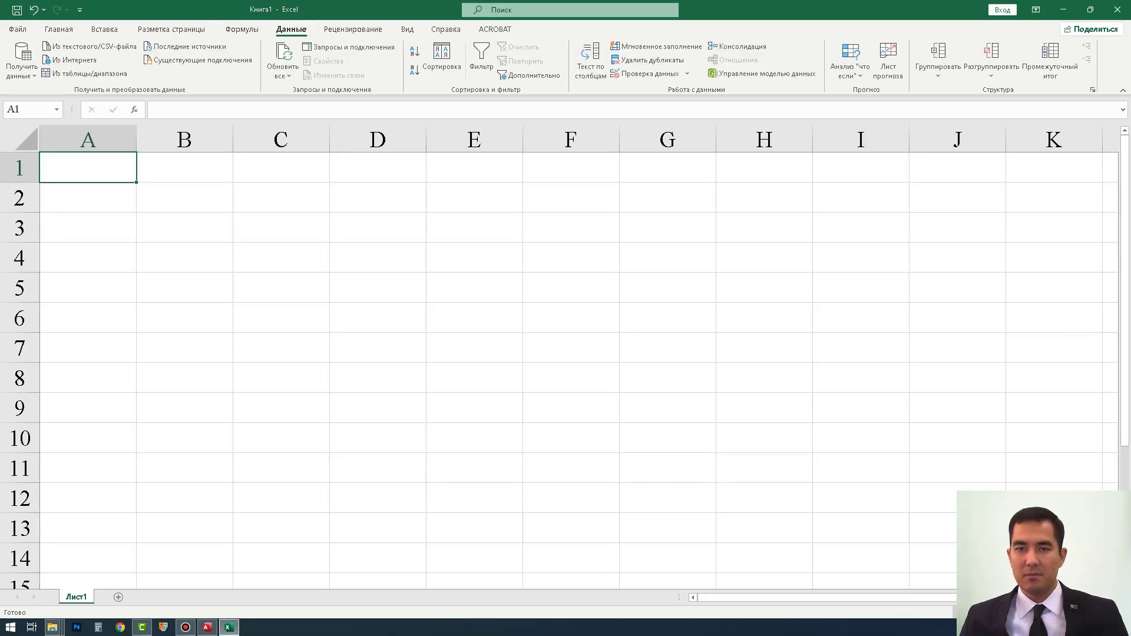
click(22, 59)
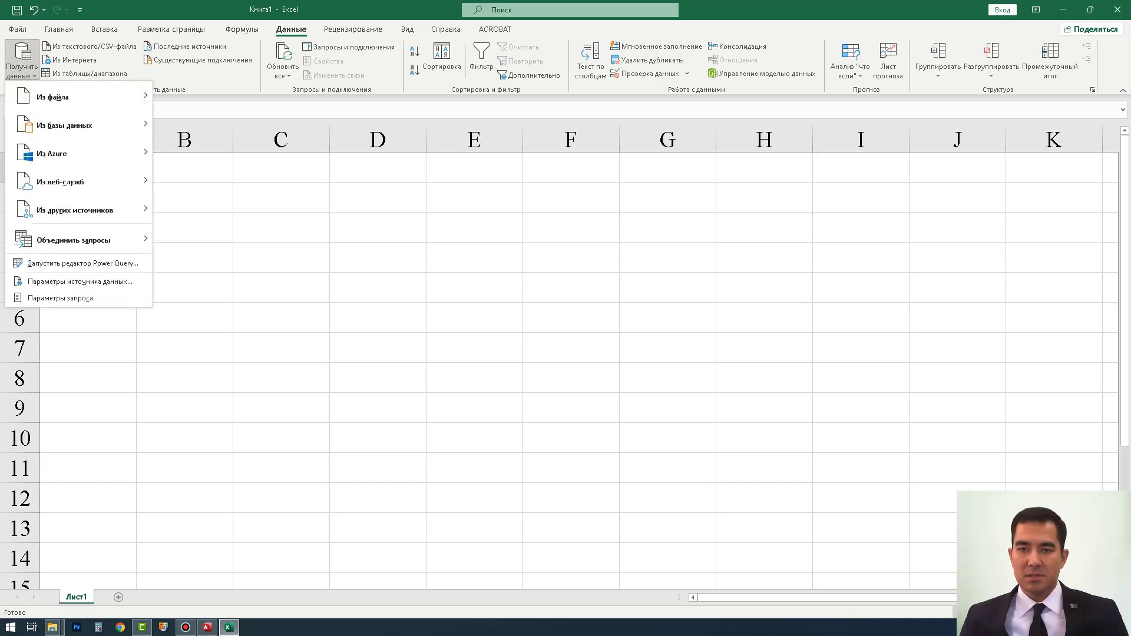
mouse_move(52, 97)
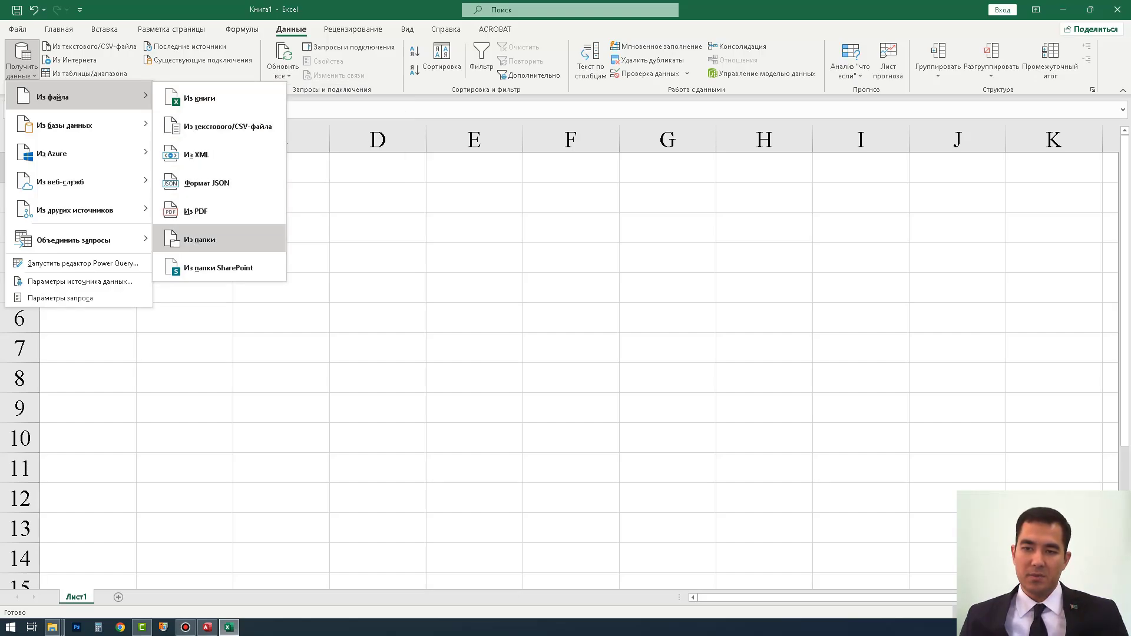
mouse_move(88, 125)
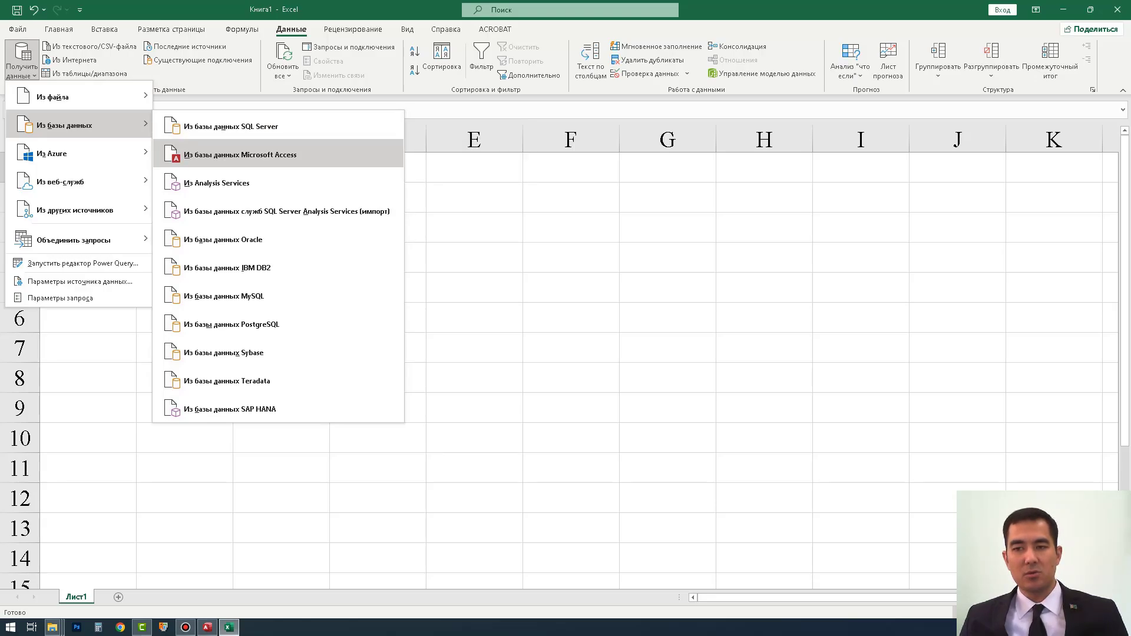
click(240, 155)
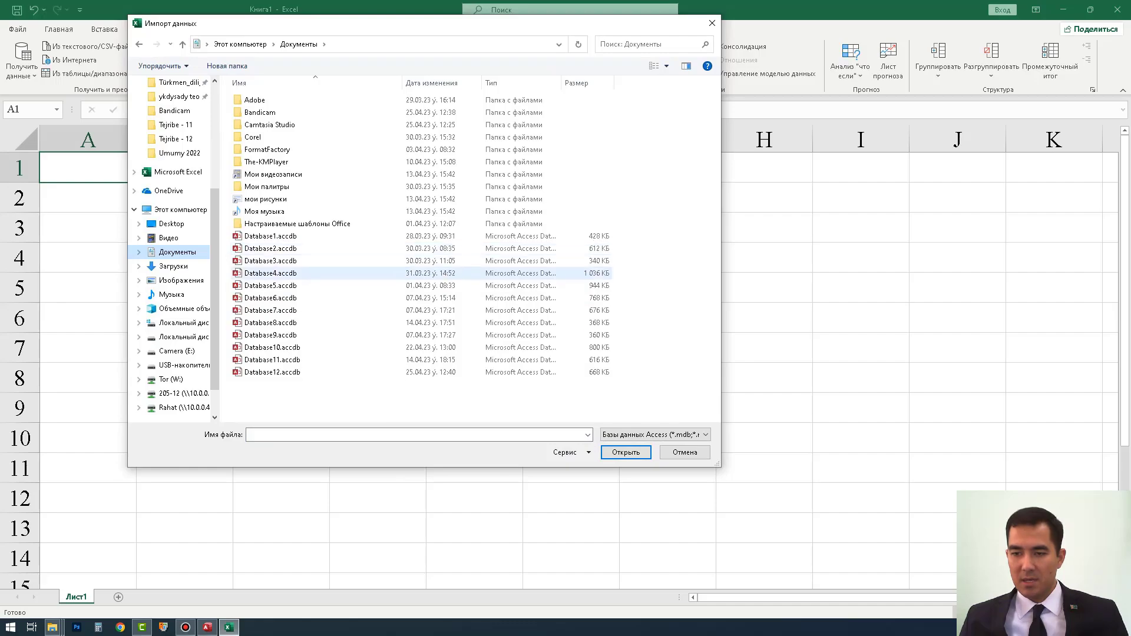
Select Database12.accdb for import and retry after the file-in-use error
click(272, 372)
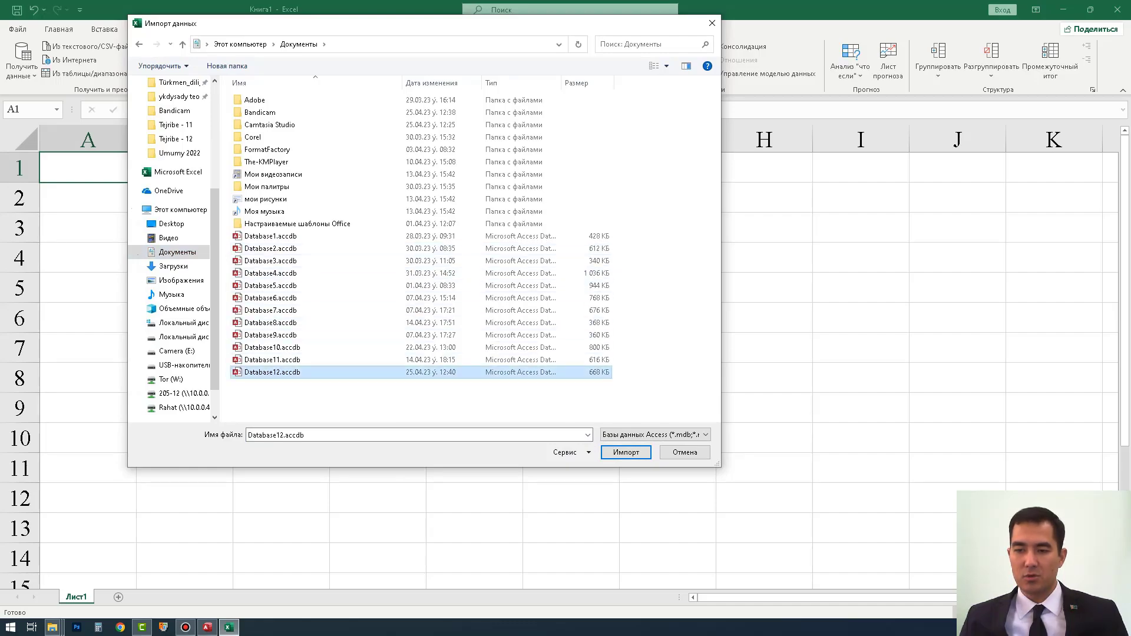
click(626, 453)
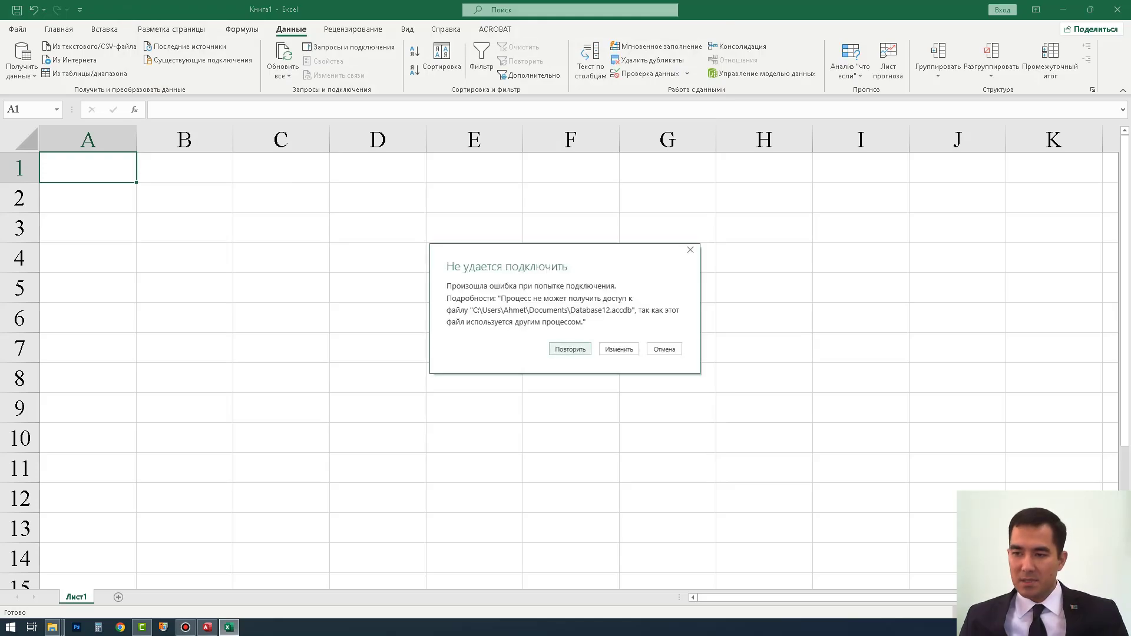
click(619, 350)
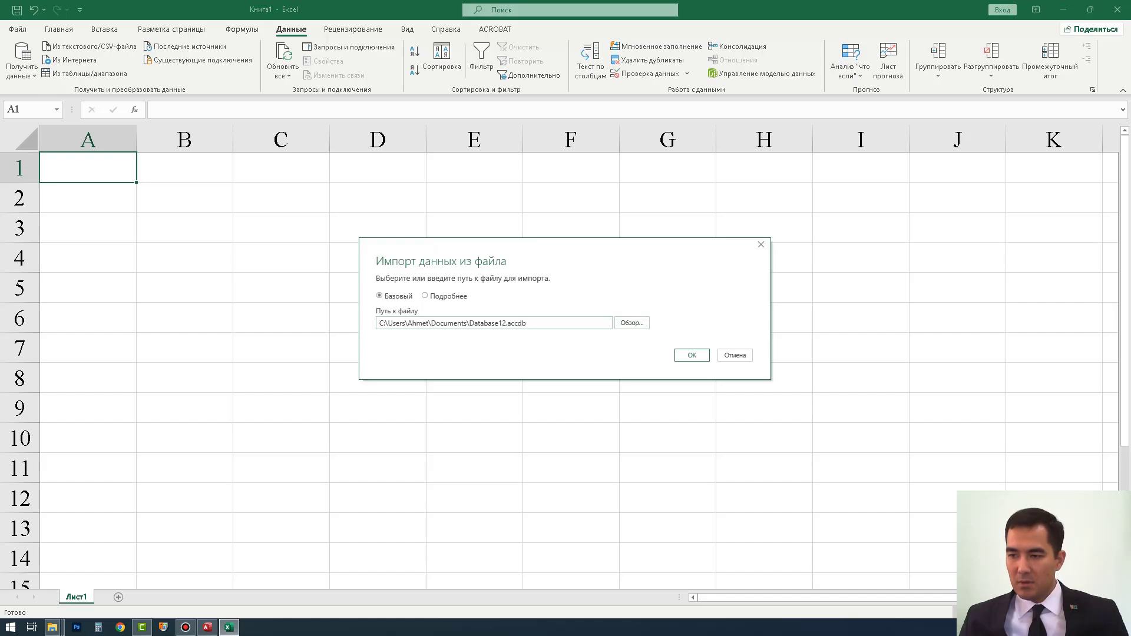
click(692, 355)
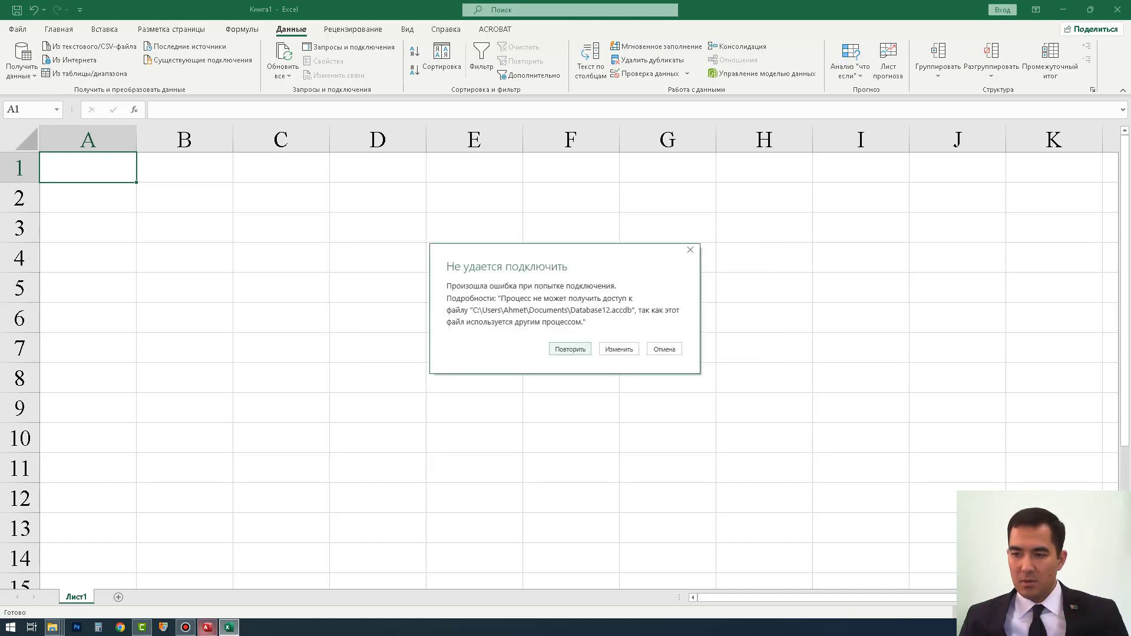
Close Access to release the file and retry the database connection
click(207, 628)
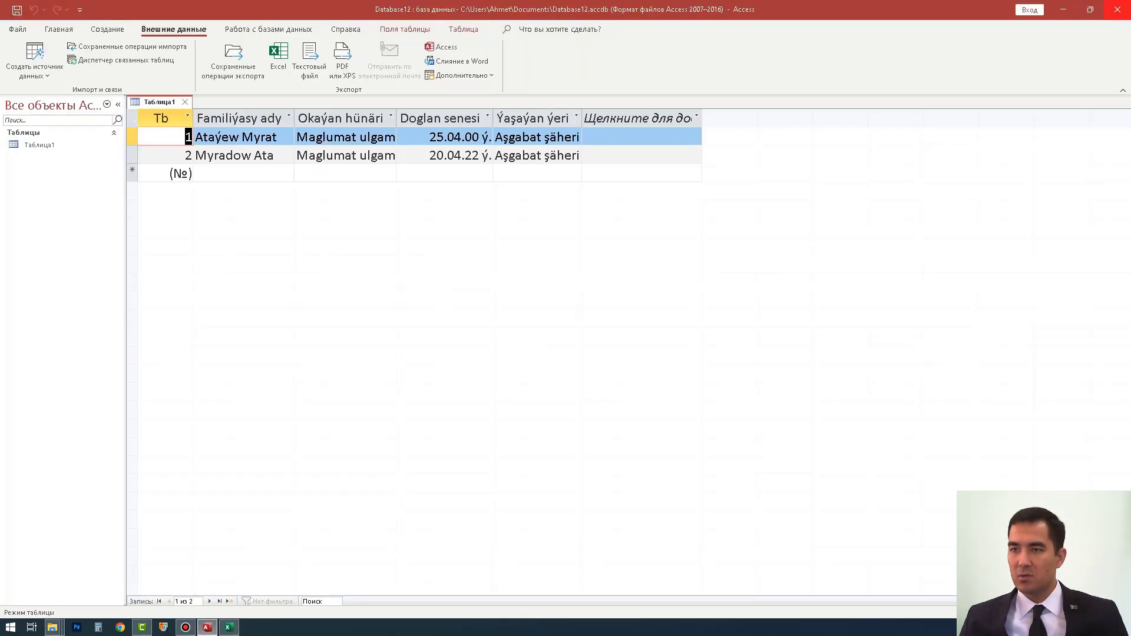
click(1118, 9)
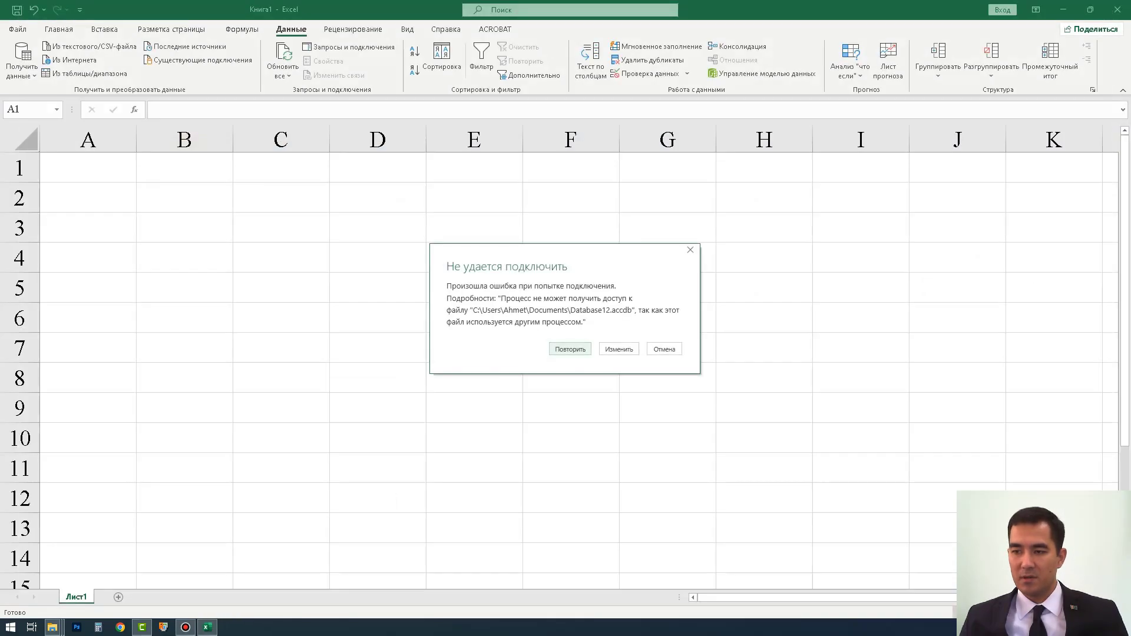
click(570, 349)
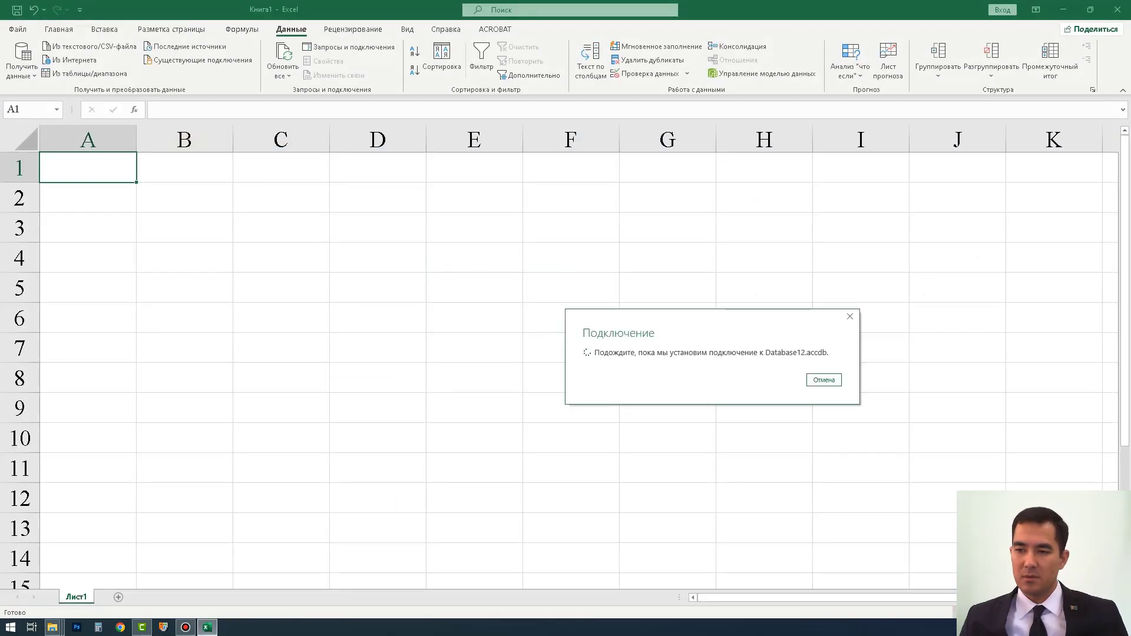
drag(639, 325, 455, 237)
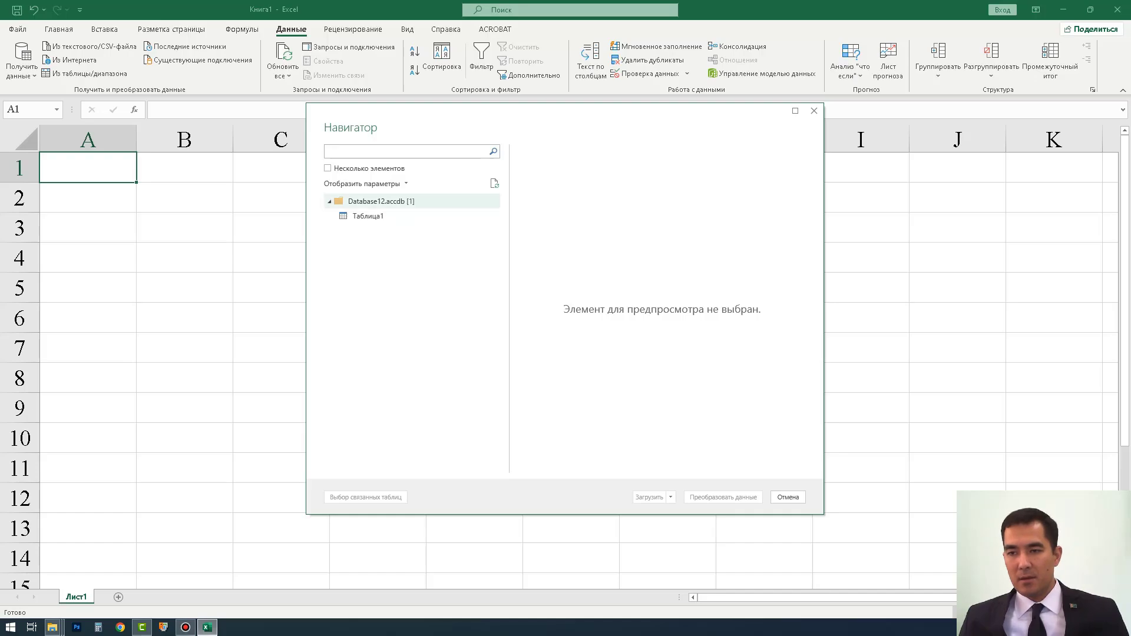
Preview Таблица1 in the Navigator and load it into a new worksheet
click(371, 216)
click(380, 202)
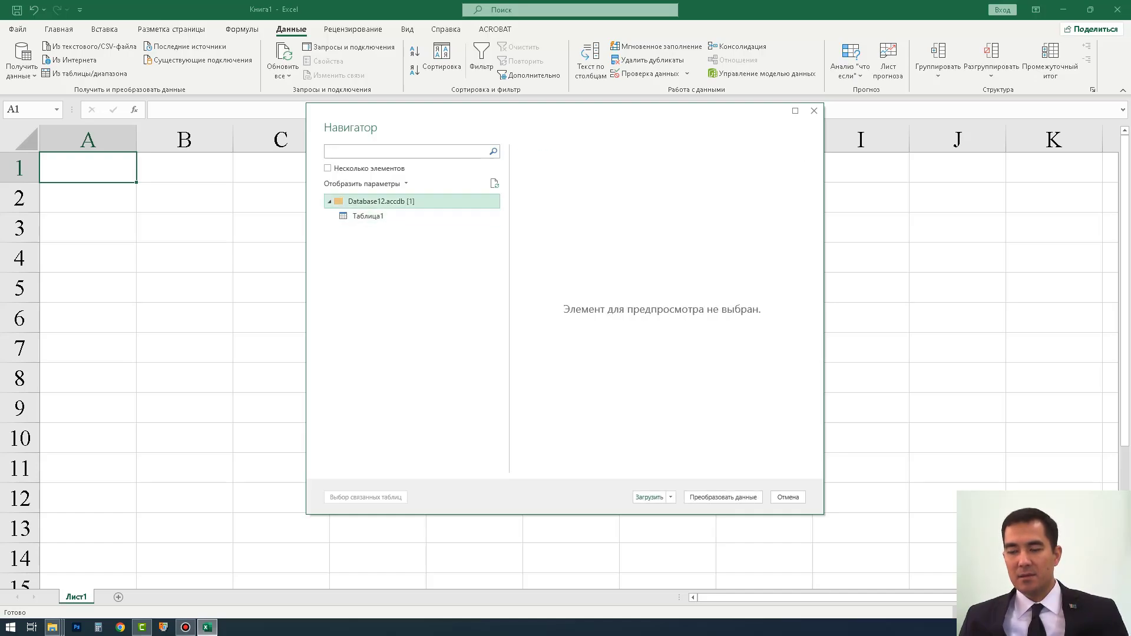
click(370, 216)
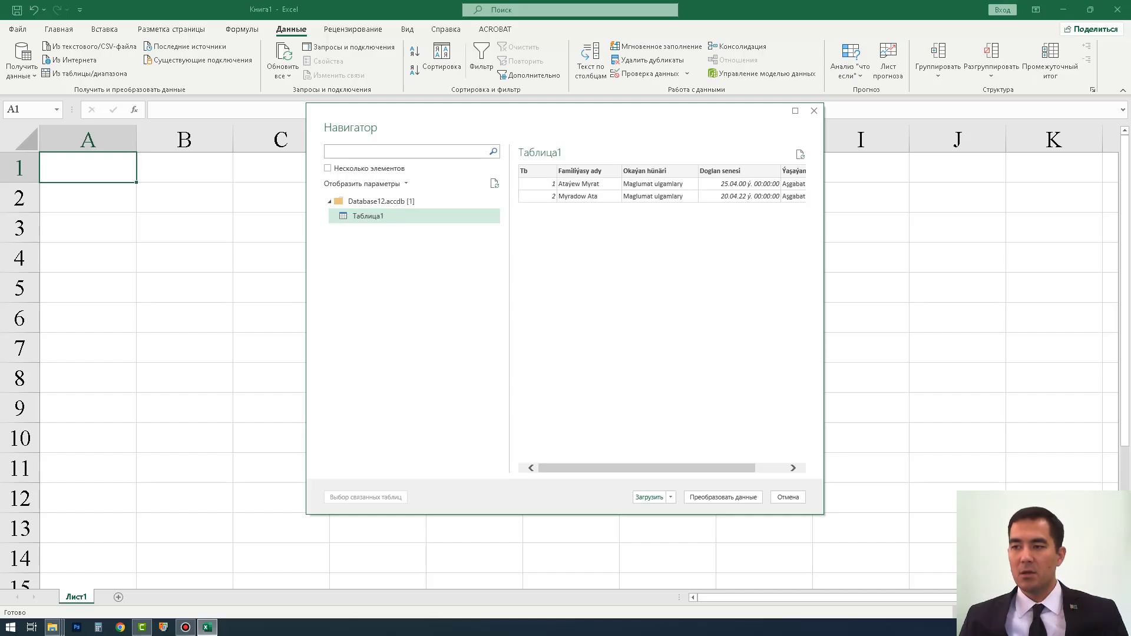
drag(647, 468, 679, 468)
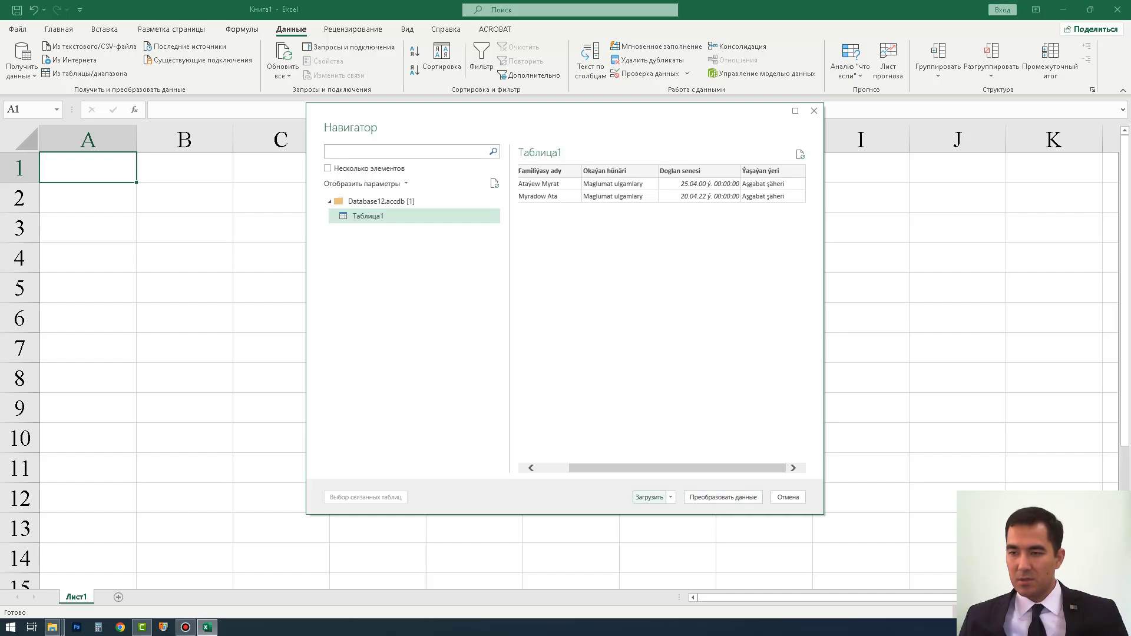
click(649, 497)
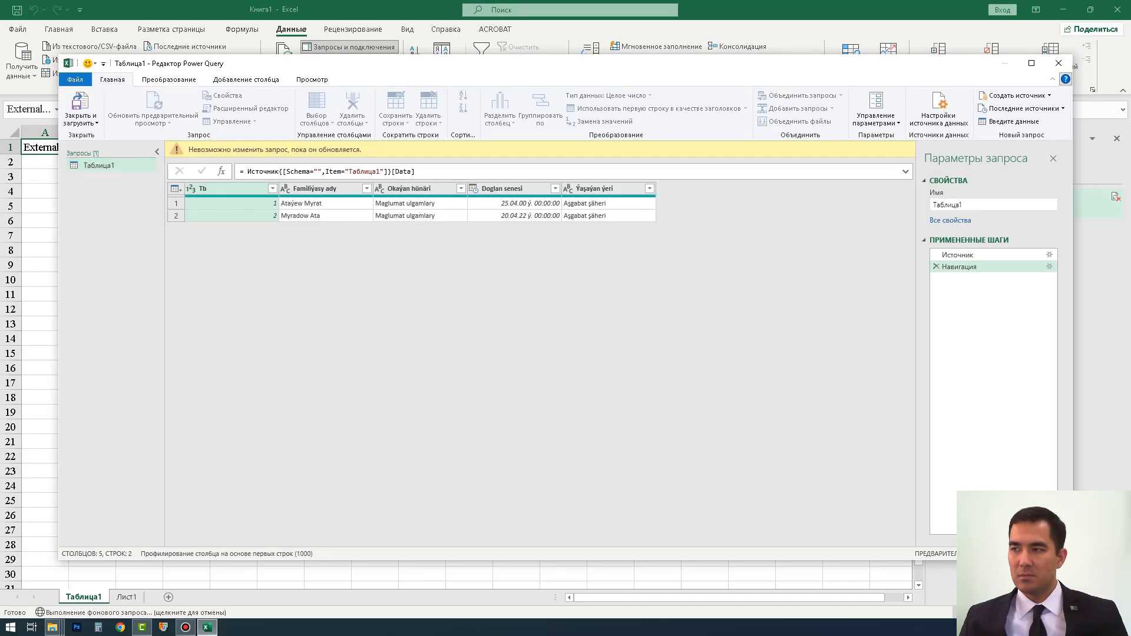
click(1066, 79)
click(1118, 6)
click(1059, 63)
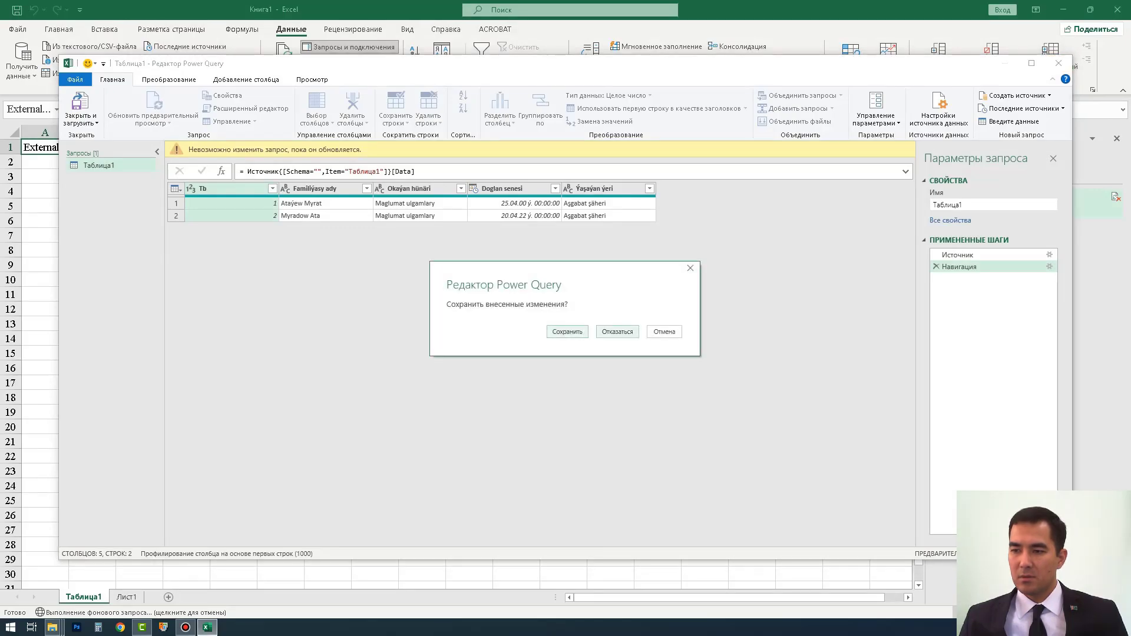
click(617, 332)
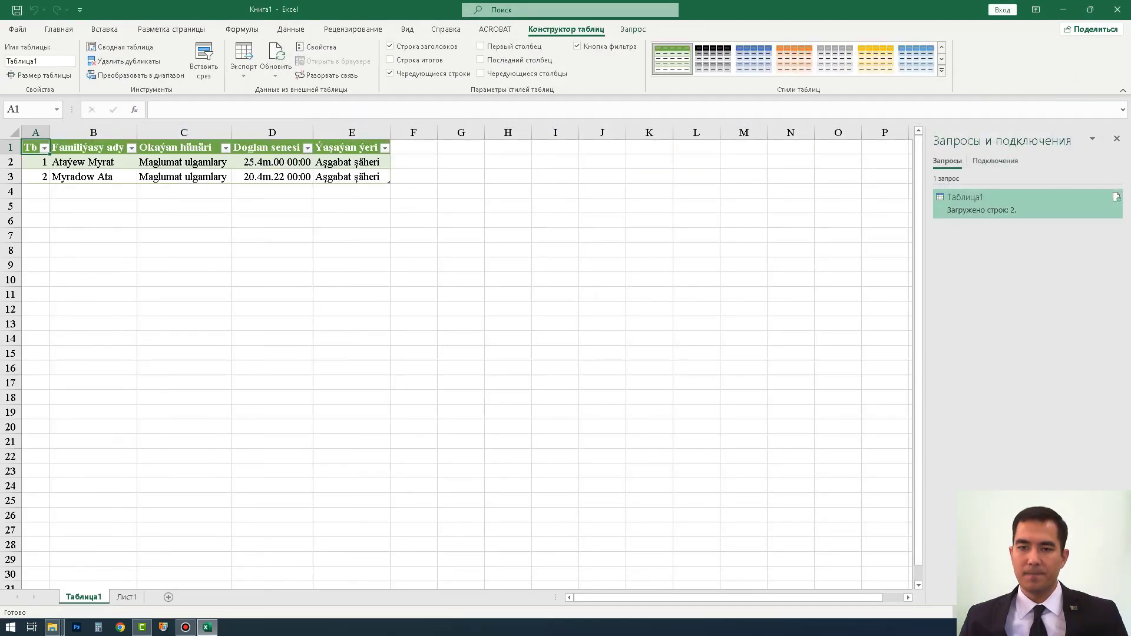
click(184, 207)
click(93, 207)
drag(31, 147, 351, 177)
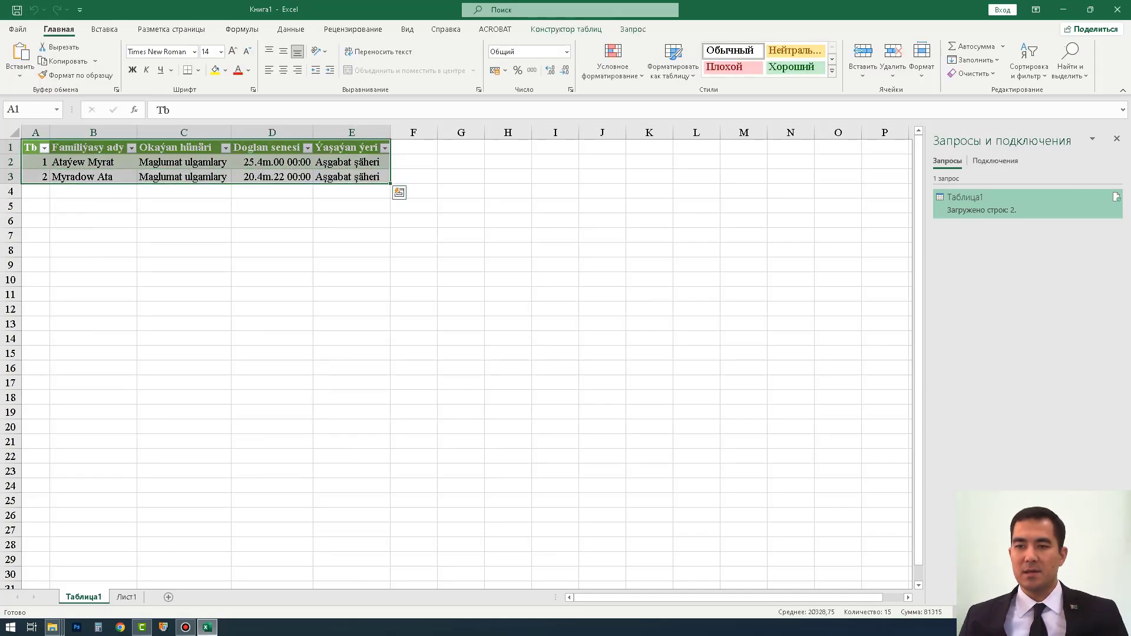
click(352, 265)
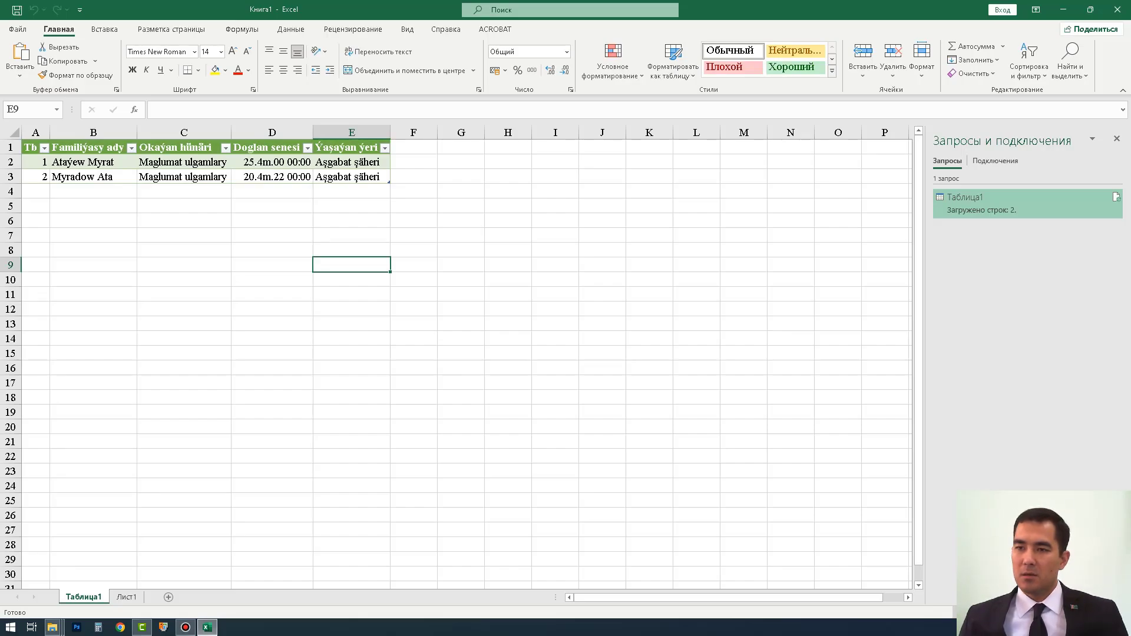
click(273, 132)
click(273, 177)
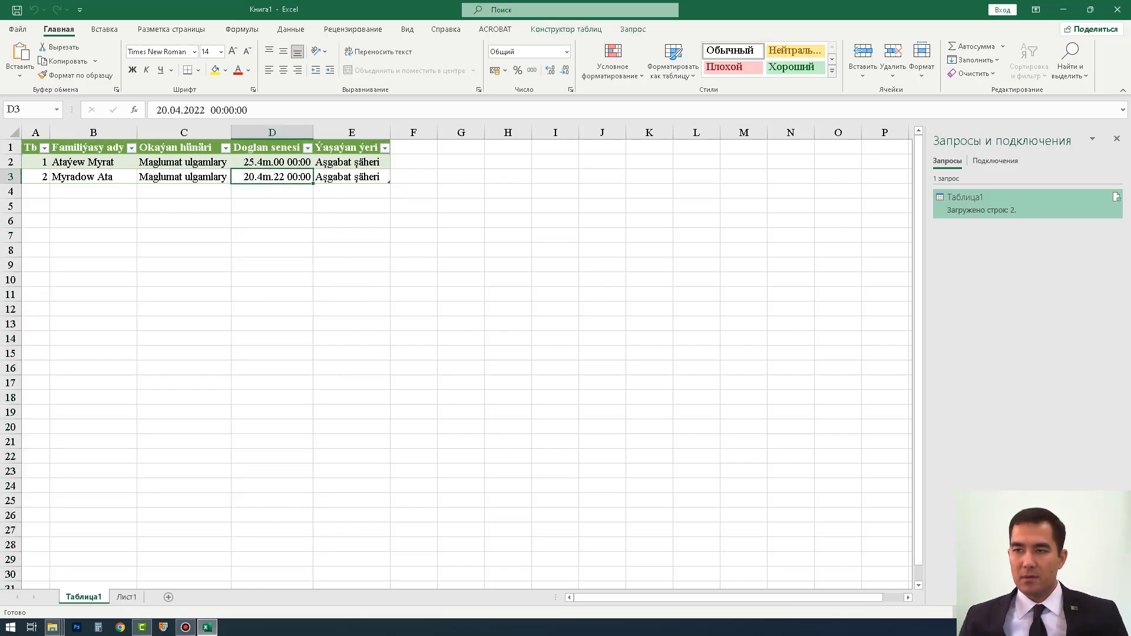
click(273, 132)
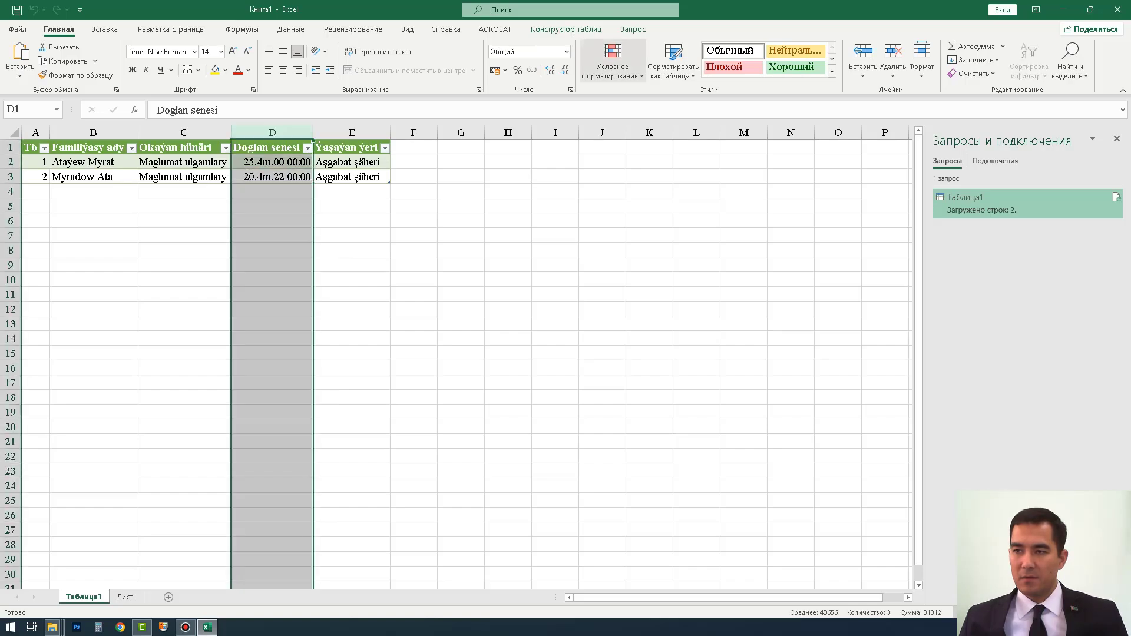
Try Time and Currency formats on the Doglan senesi dates, undoing each
click(567, 51)
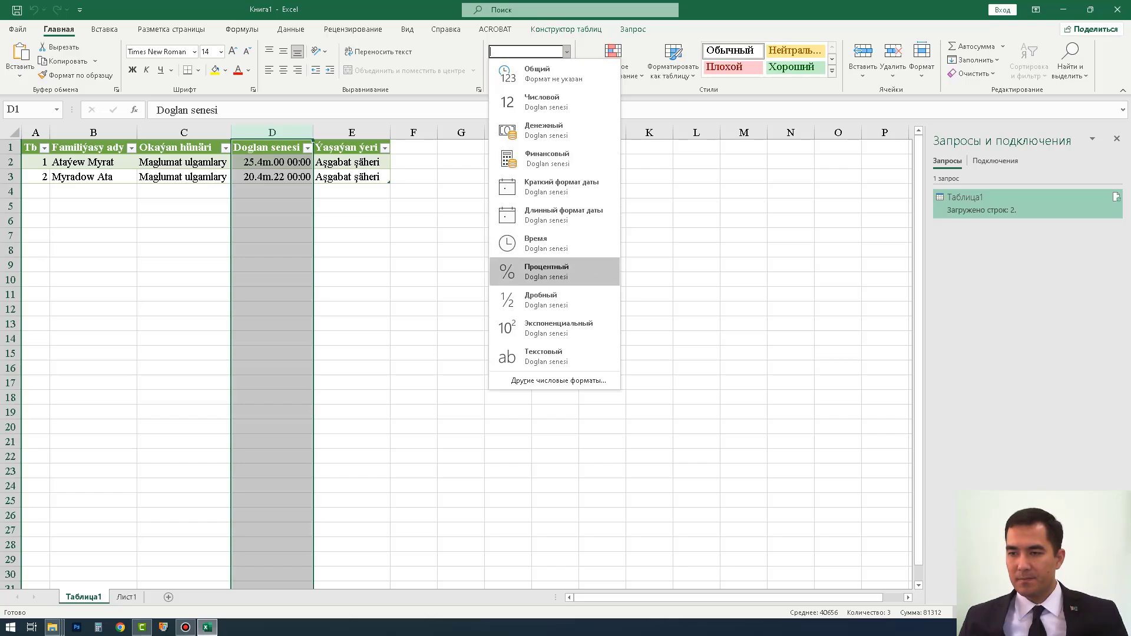
key(Return)
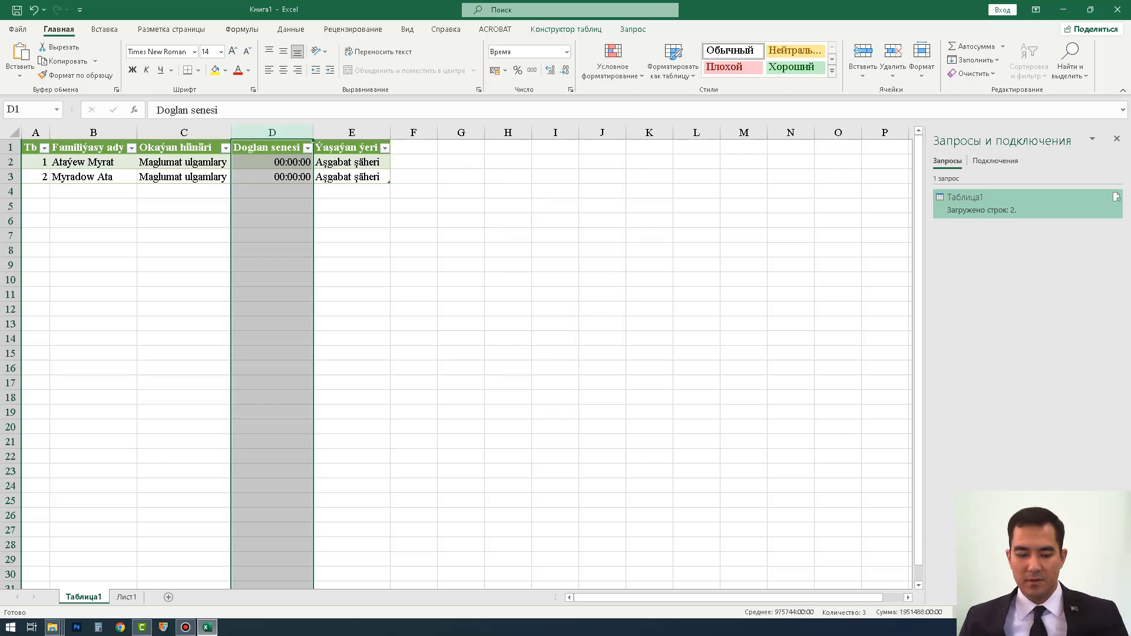
key(ctrl+z)
click(567, 52)
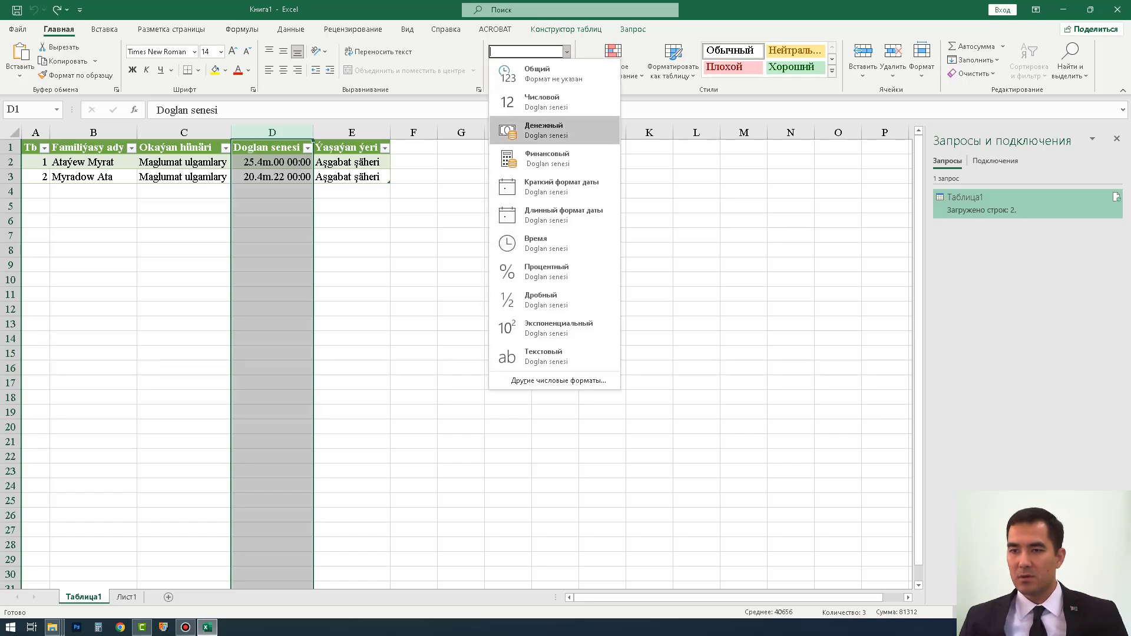
key(Return)
key(ctrl+z)
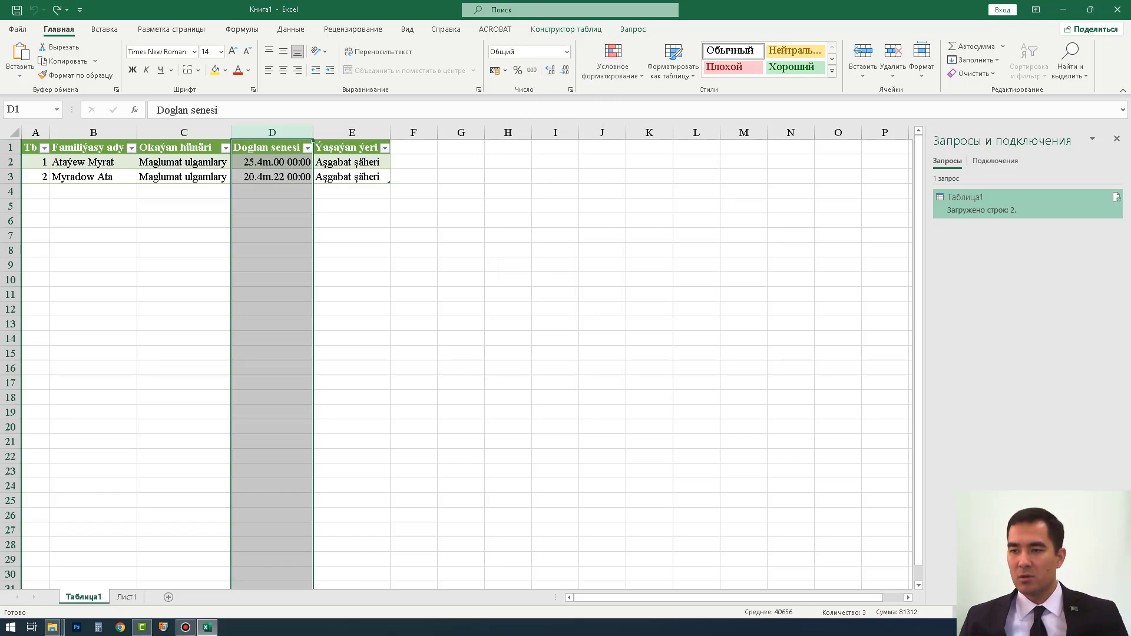
Apply the Long Date format to column D and widen it to fit
click(567, 52)
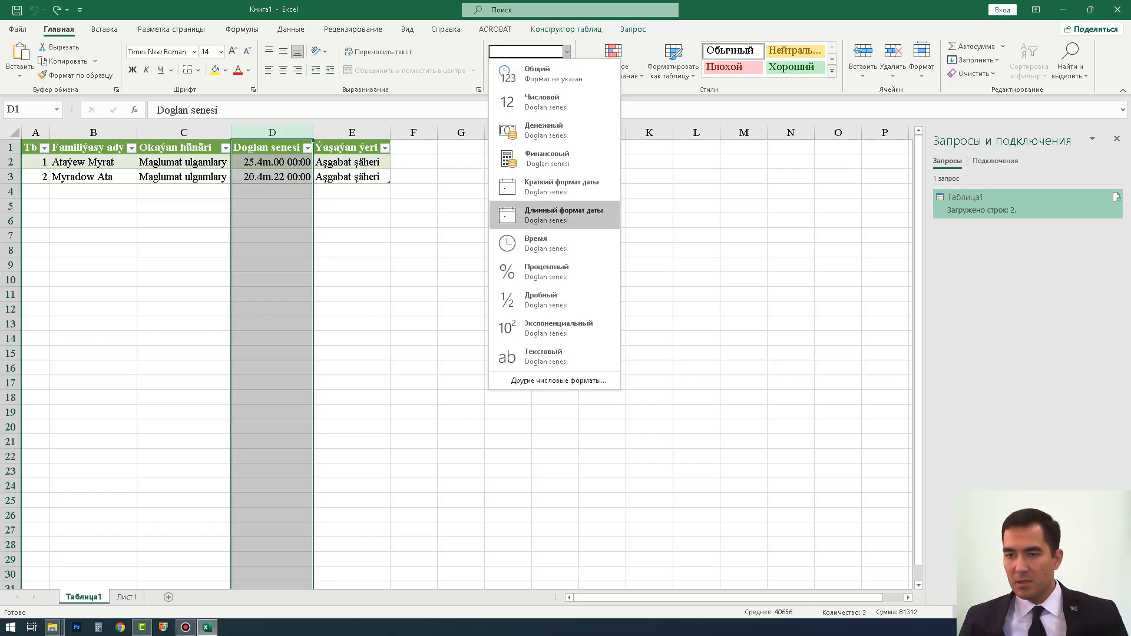
key(Return)
click(293, 177)
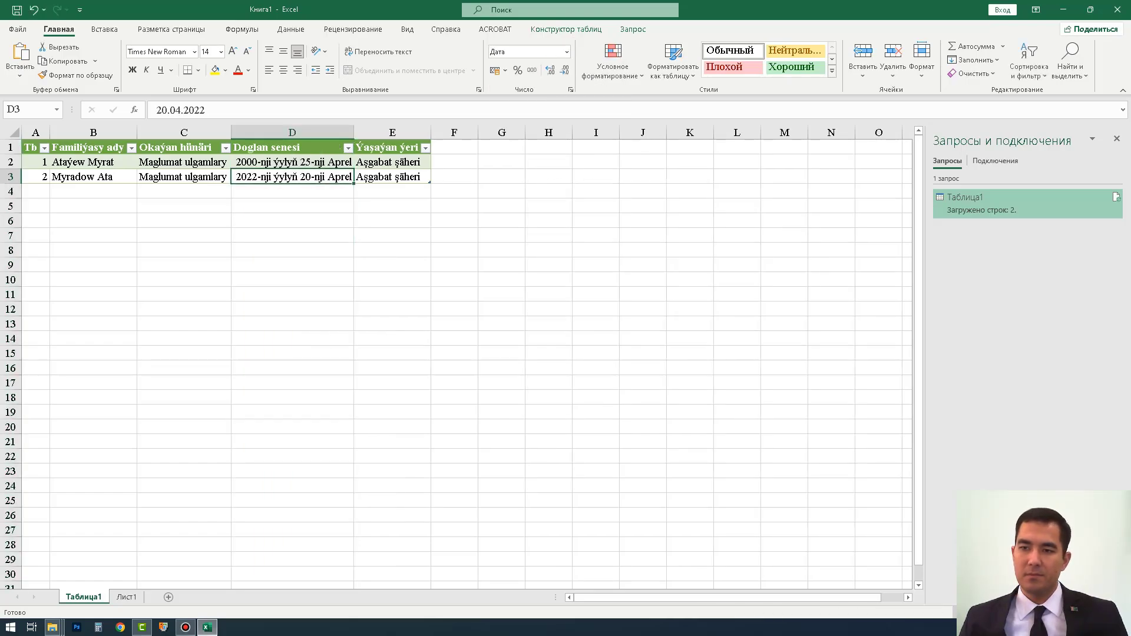
drag(353, 133, 391, 133)
click(311, 206)
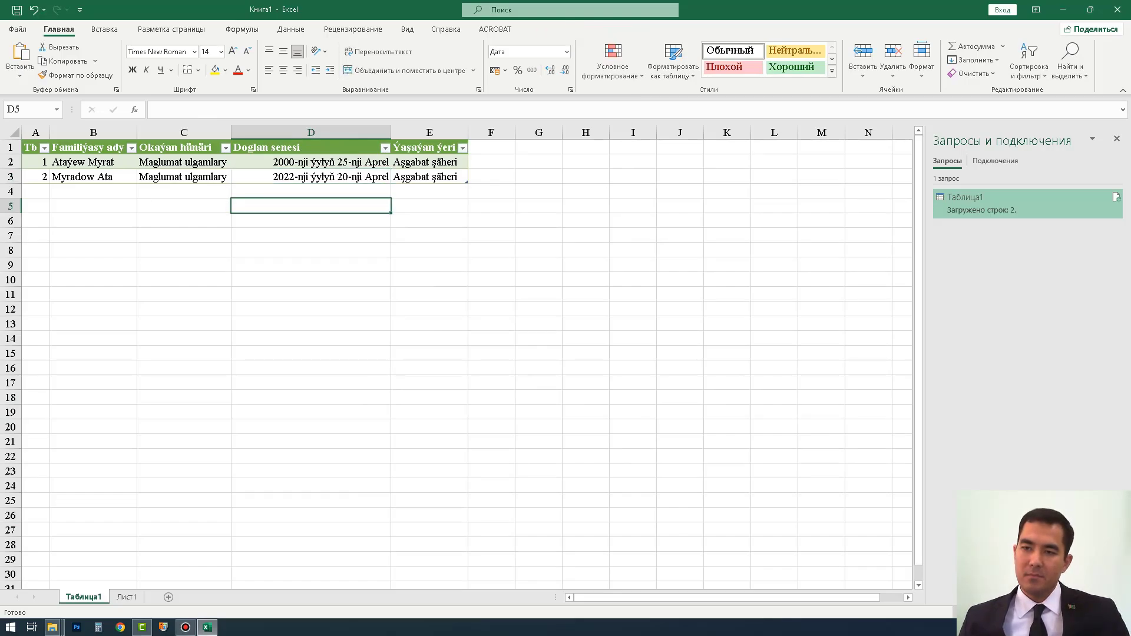
Open Database12.accdb from the Документы folder through This PC
key(alt+Tab)
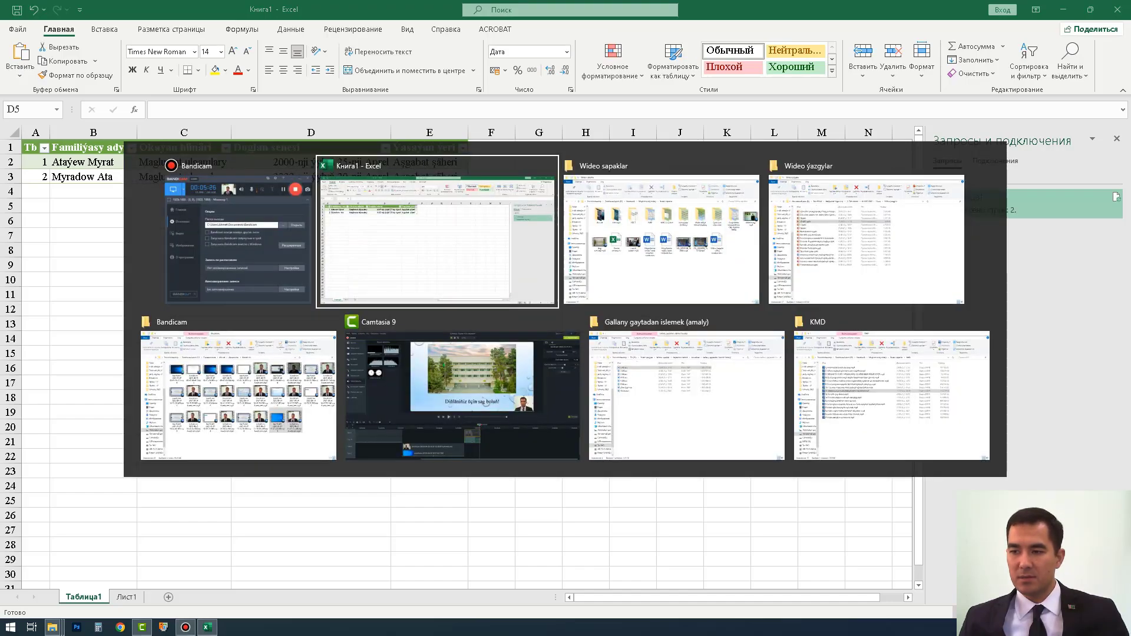
key(super)
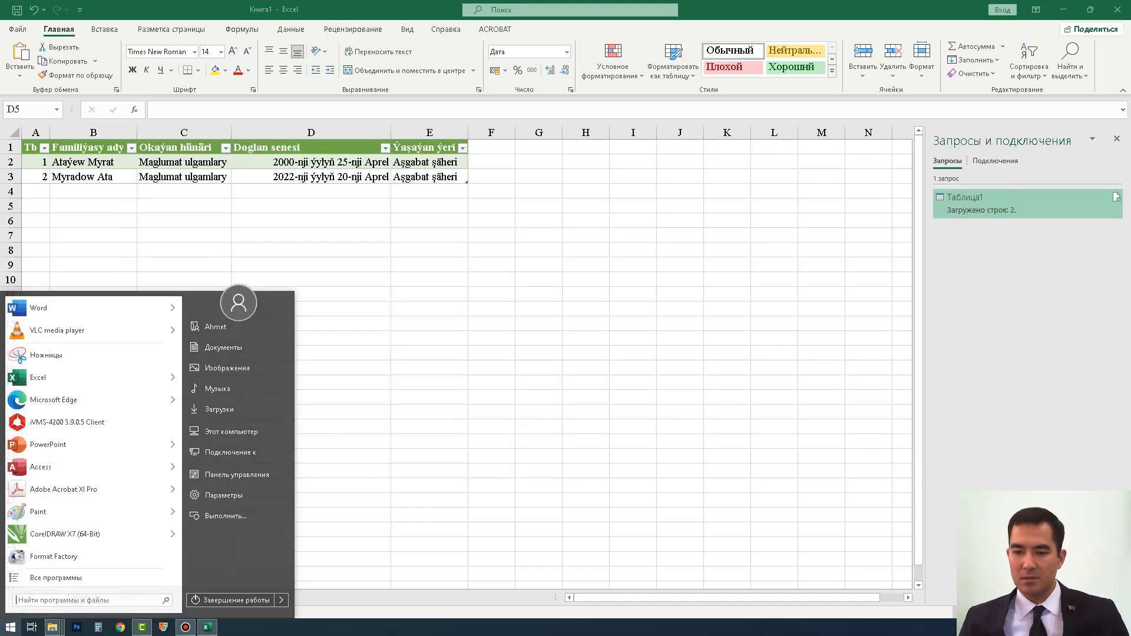
click(231, 432)
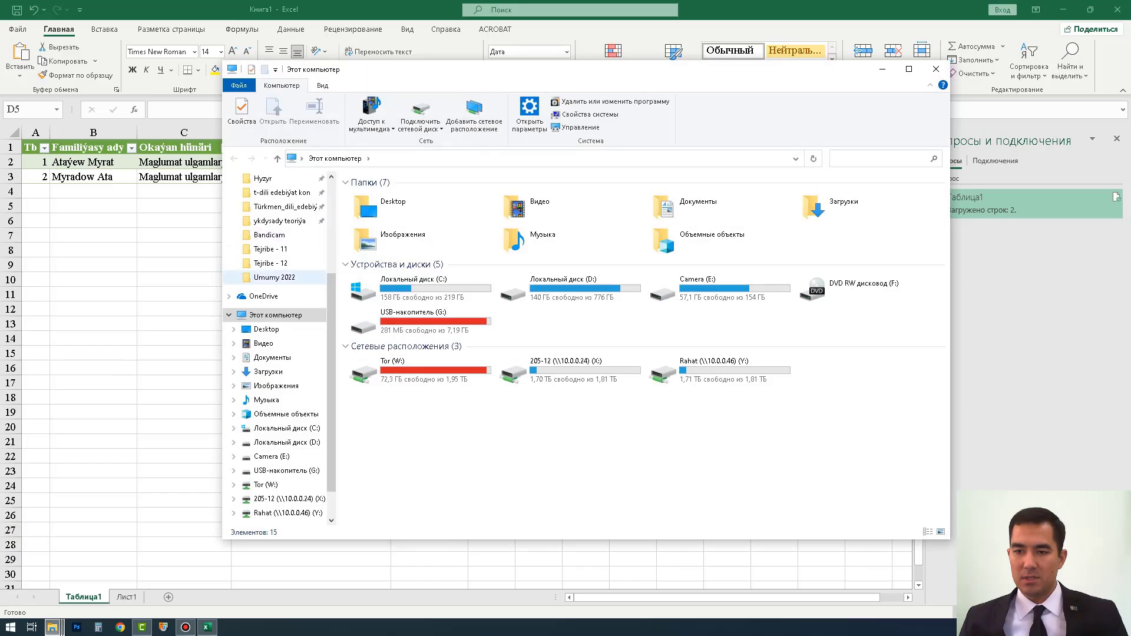
scroll(277, 336, up, 4)
click(276, 244)
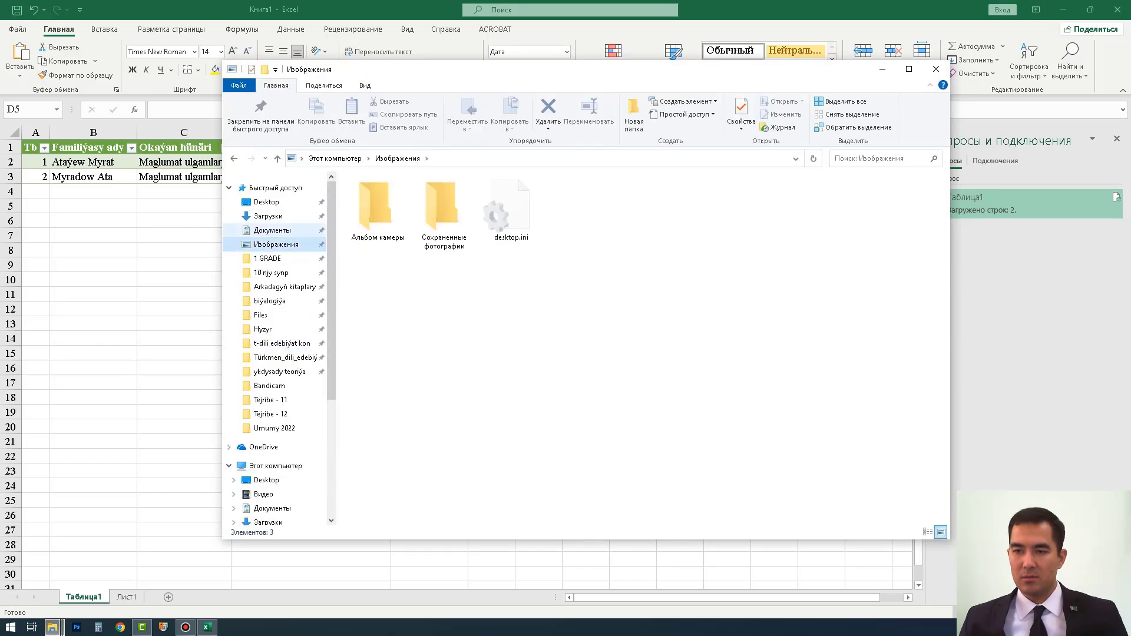
click(273, 231)
double_click(389, 468)
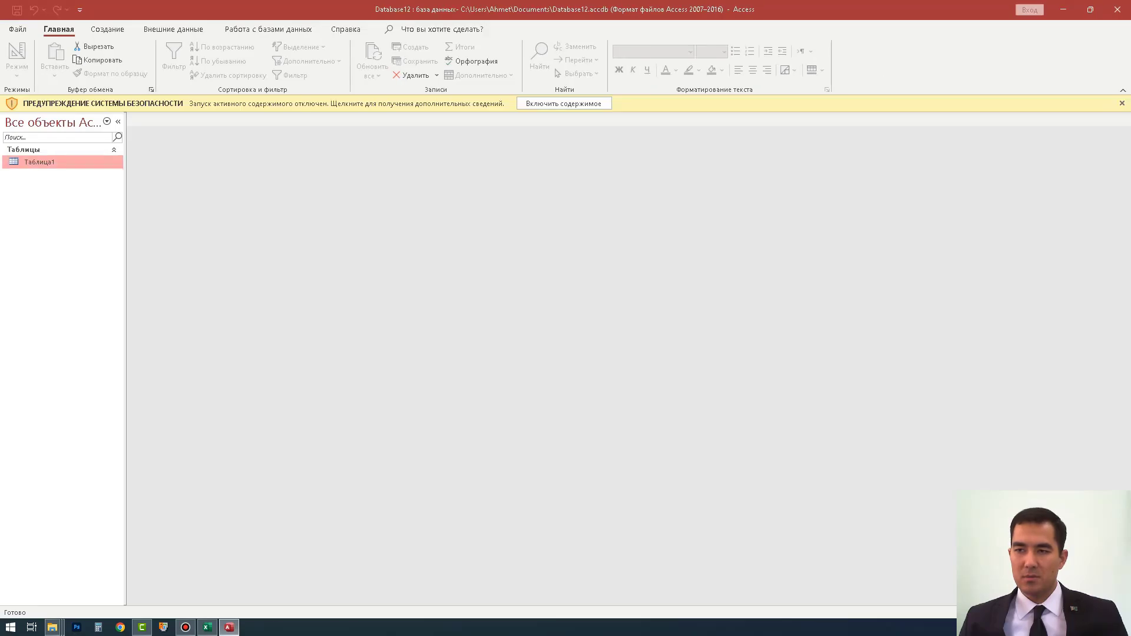
Open Таблица1 and start exporting it to Excel as Таблица1.xlsx
key(Return)
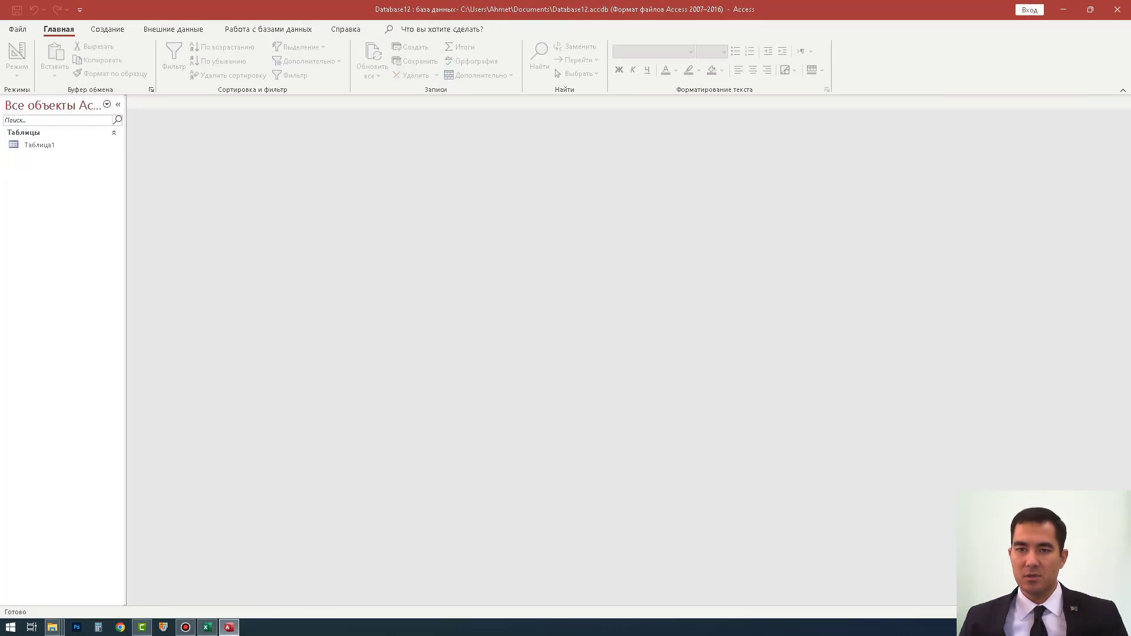
double_click(40, 145)
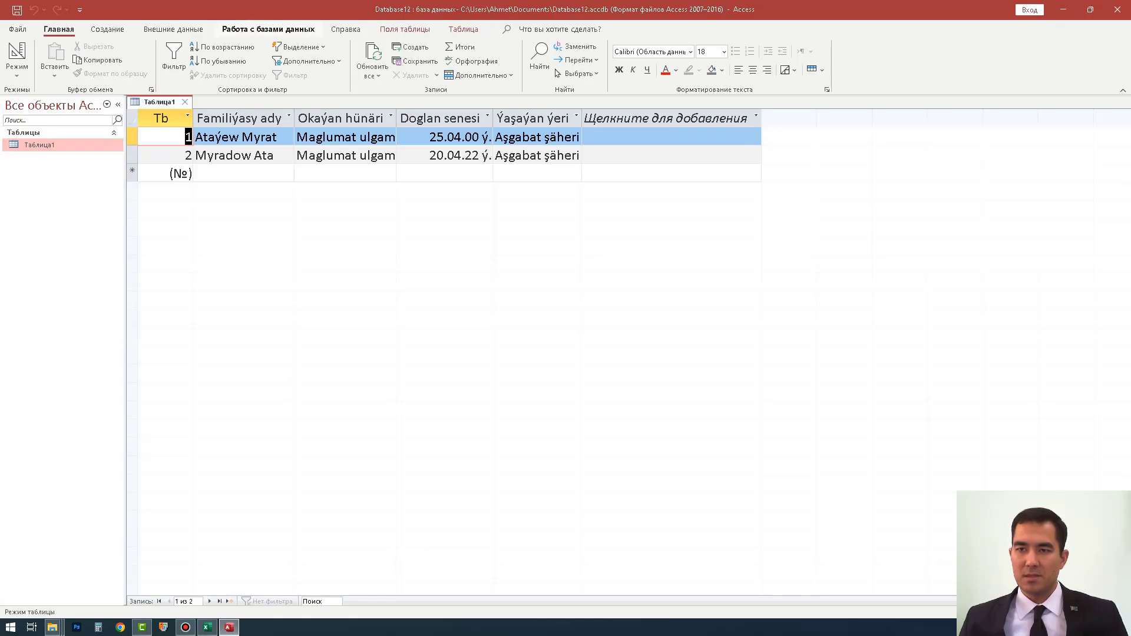
click(269, 30)
click(173, 29)
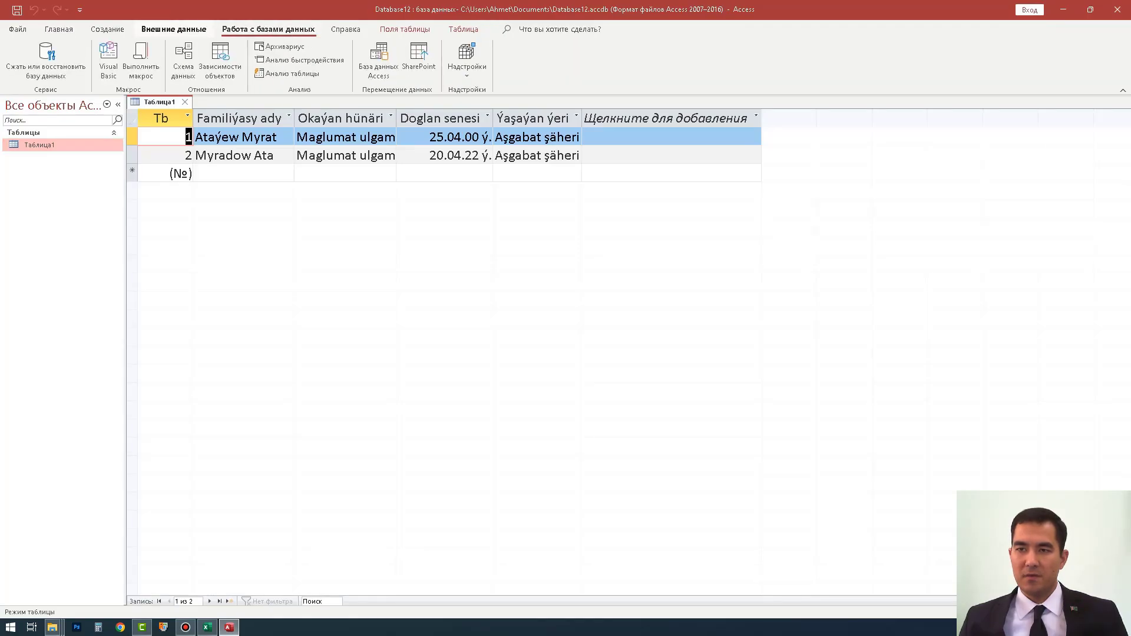
click(278, 58)
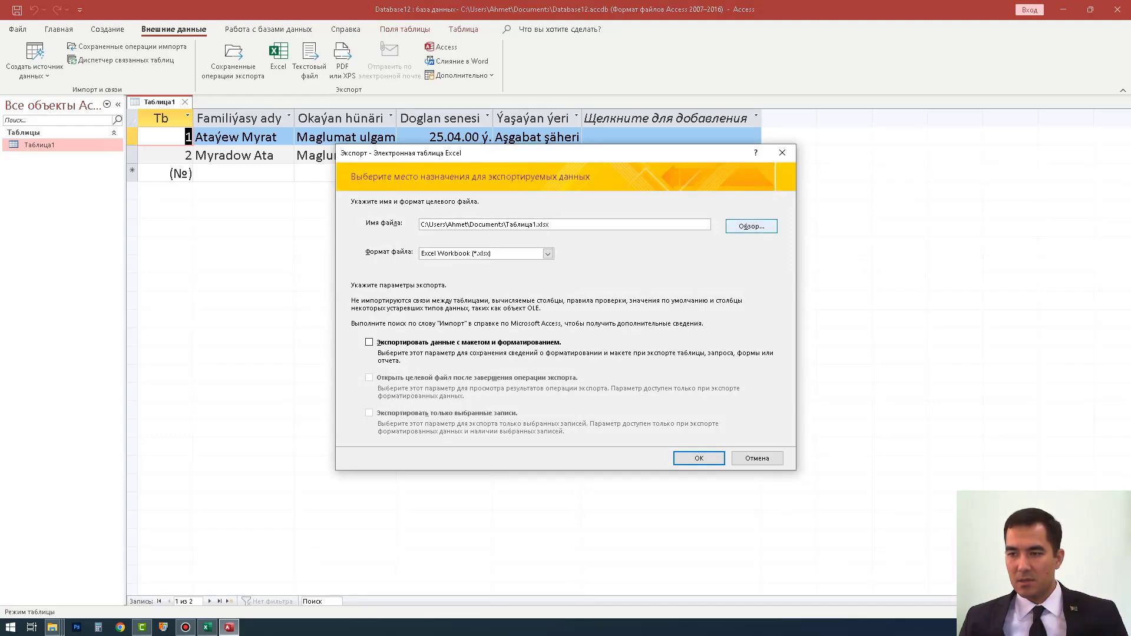
Confirm exporting Таблица1 to Таблица1.xlsx and save the export steps as Экспорт-Таблица1
key(shift+Left)
key(shift+Left)
key(shift+Left)
key(shift+Left)
key(shift+Left)
key(shift+Left)
key(shift+Left)
key(shift+Left)
key(shift+Left)
key(shift+Left)
key(shift+Left)
key(shift+Left)
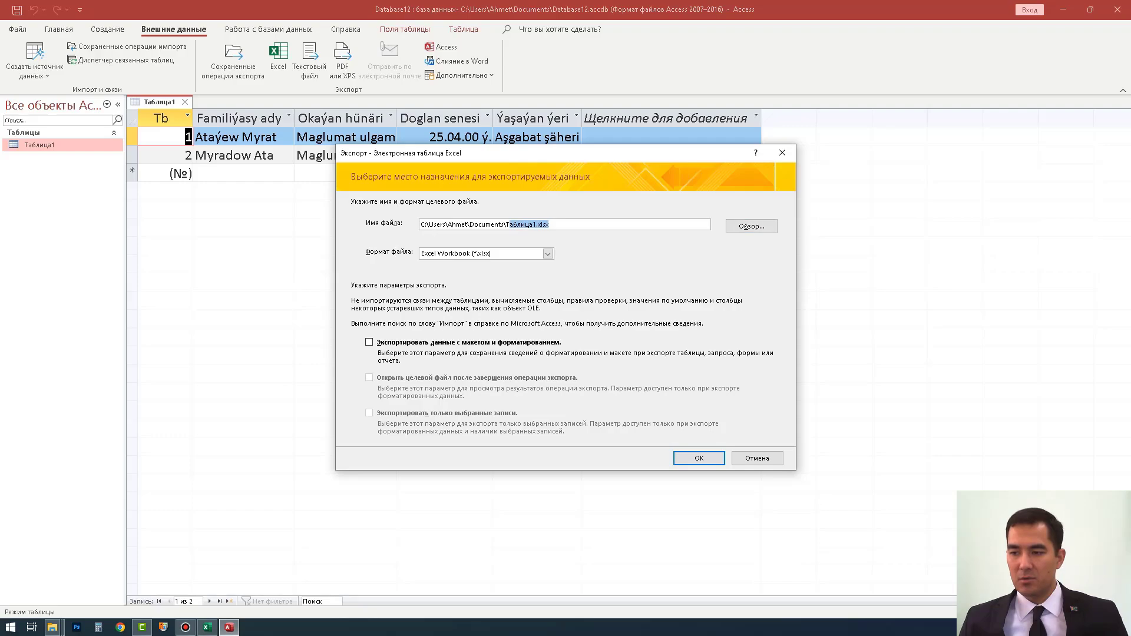
key(Return)
key(space)
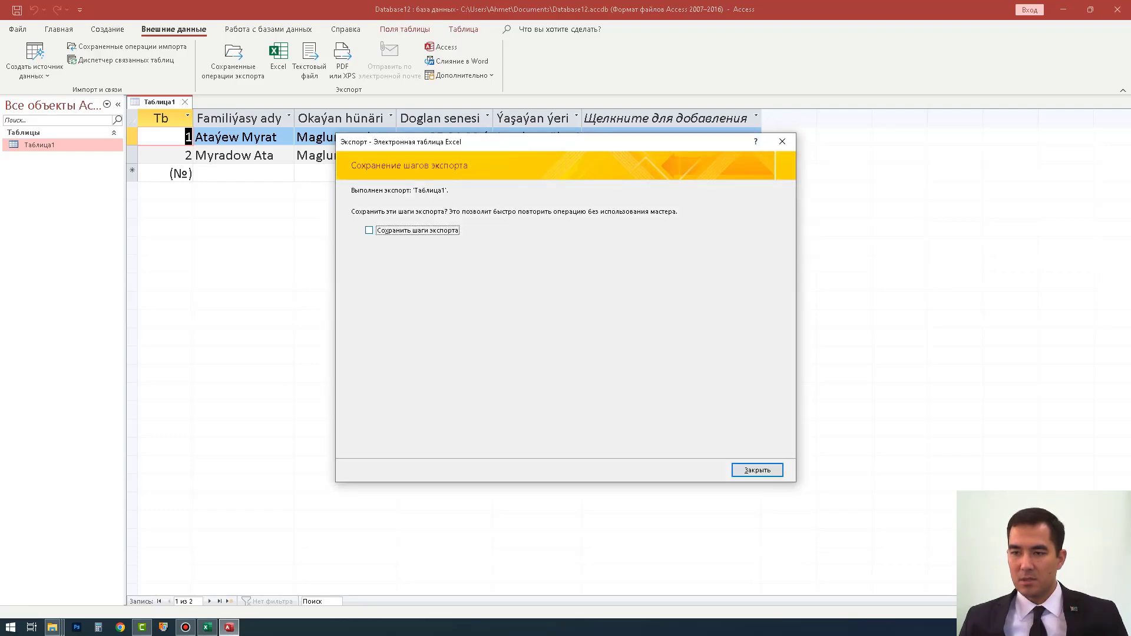
click(690, 470)
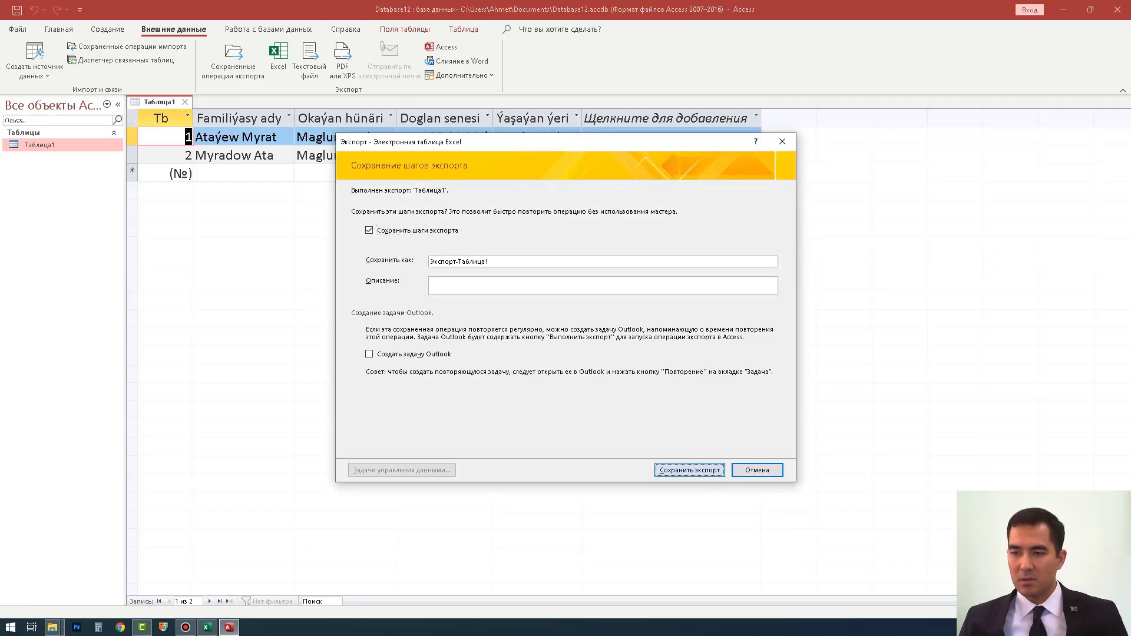
Open the exported Таблица1.xlsx in Excel from the Documents folder
click(10, 628)
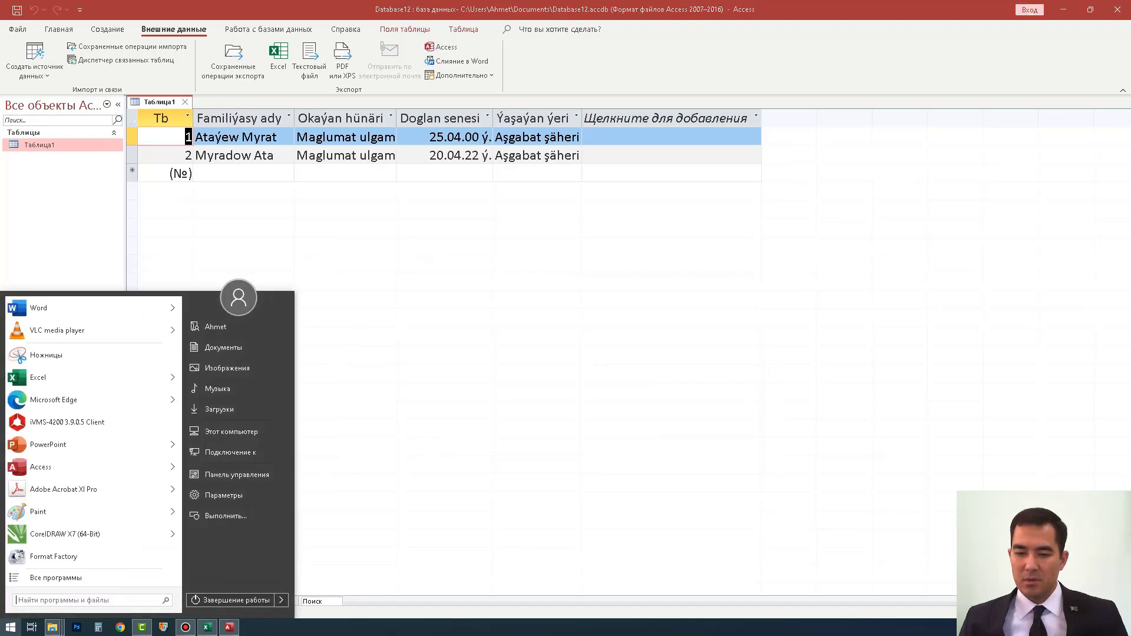
click(52, 628)
click(615, 577)
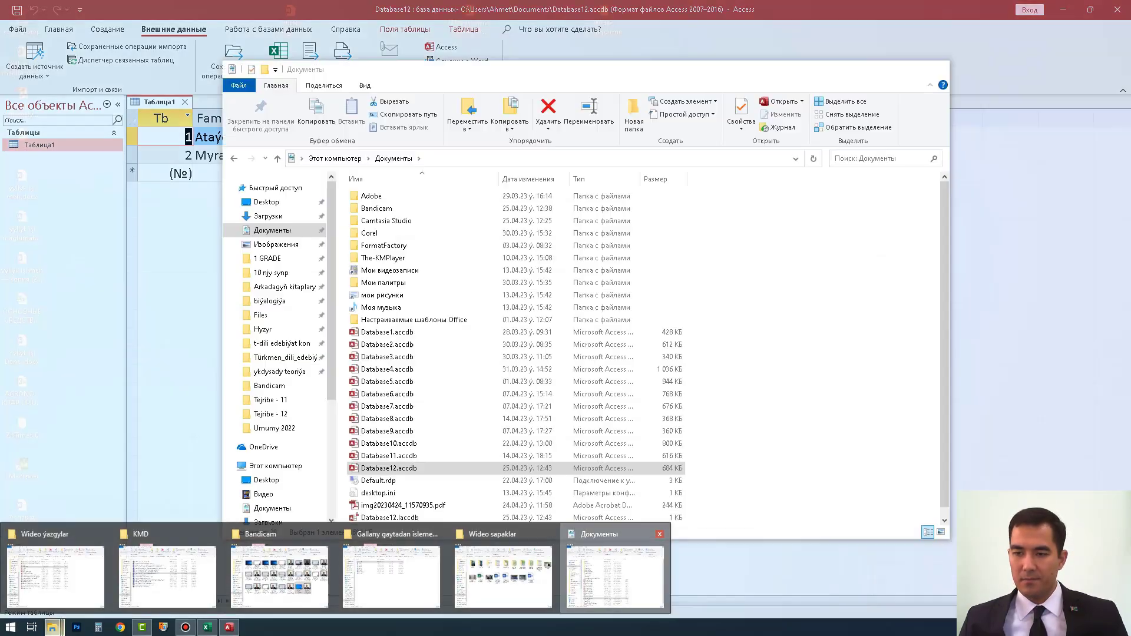
double_click(383, 519)
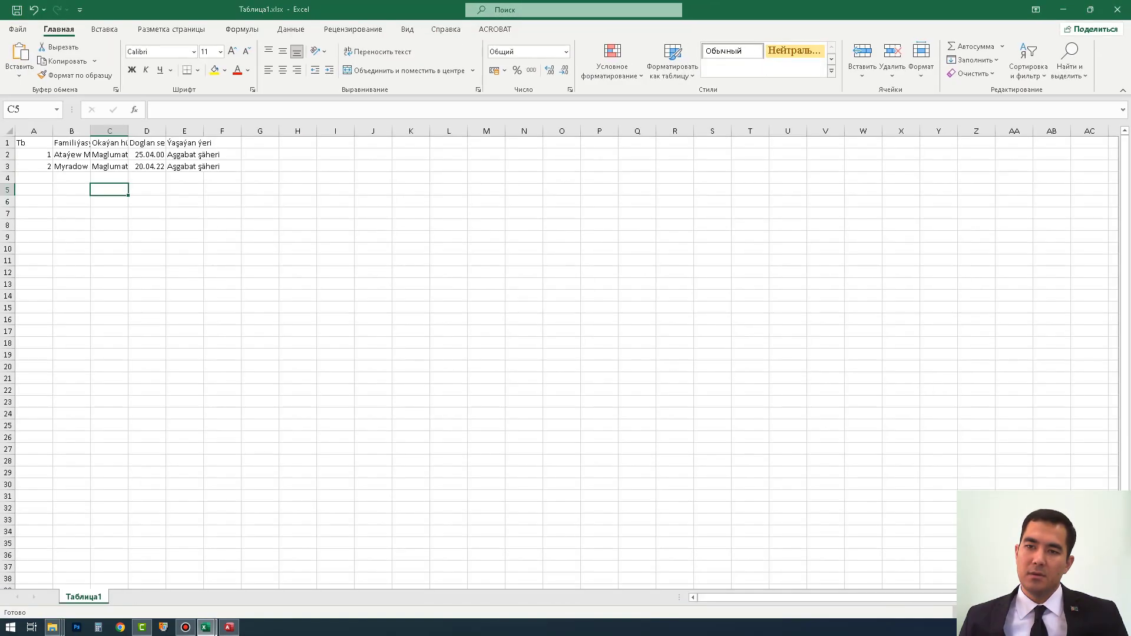
Inspect the date cells D3 and D2 and the Doglan senesi header in D1
click(323, 215)
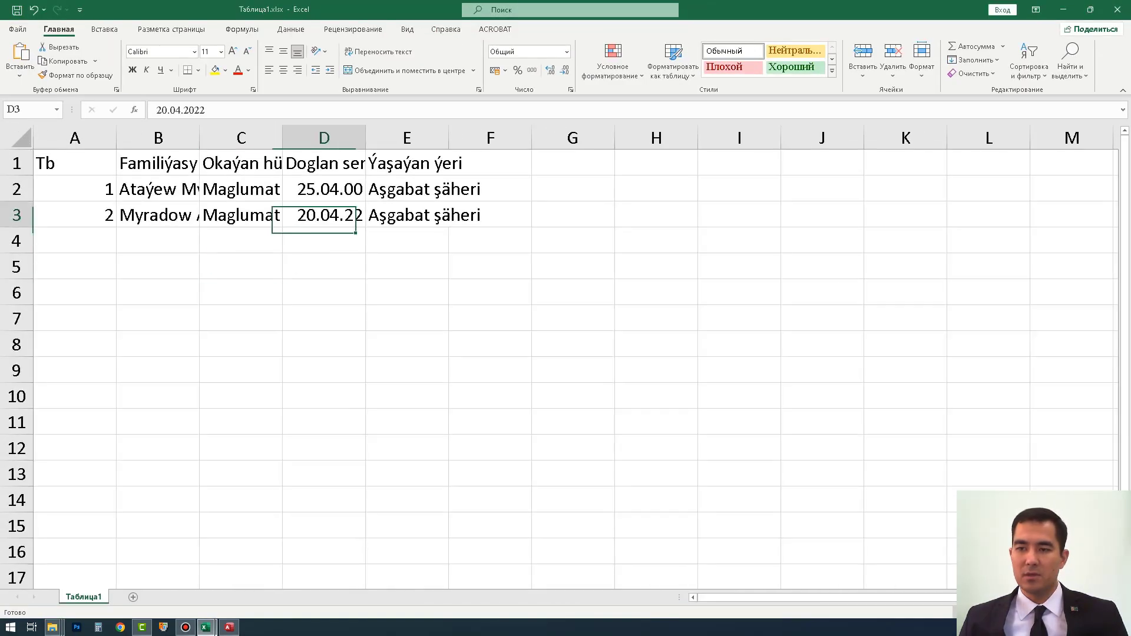
click(323, 189)
click(323, 163)
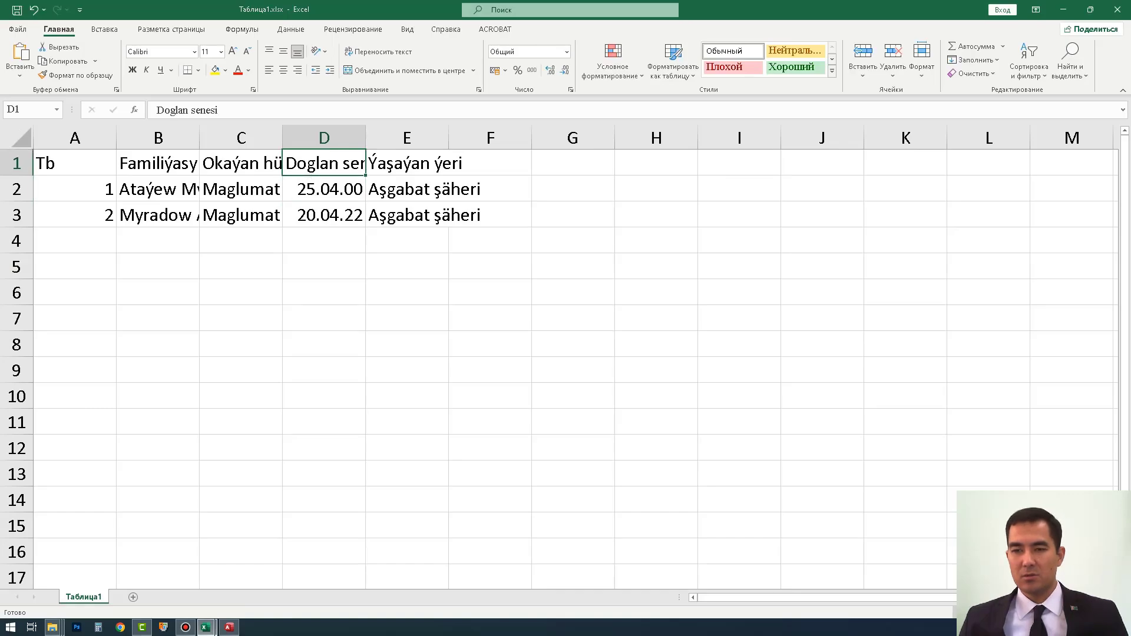